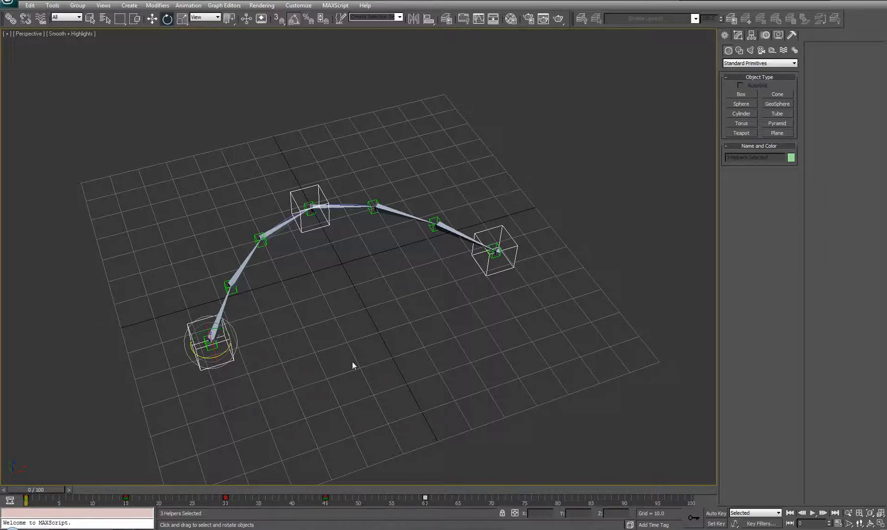
Clear the selection and scrub the timeline from frame 0 to review the arched bone chain
{"action": "middle_click_drag", "start_coordinate": [421, 385], "coordinate": [379, 341]}
{"action": "left_click", "coordinate": [379, 342]}
{"action": "mouse_move", "coordinate": [51, 490]}
{"action": "left_mouse_down"}
{"action": "mouse_move", "coordinate": [306, 490]}
{"action": "mouse_move", "coordinate": [440, 510]}
{"action": "mouse_move", "coordinate": [33, 529]}
{"action": "left_mouse_up"}
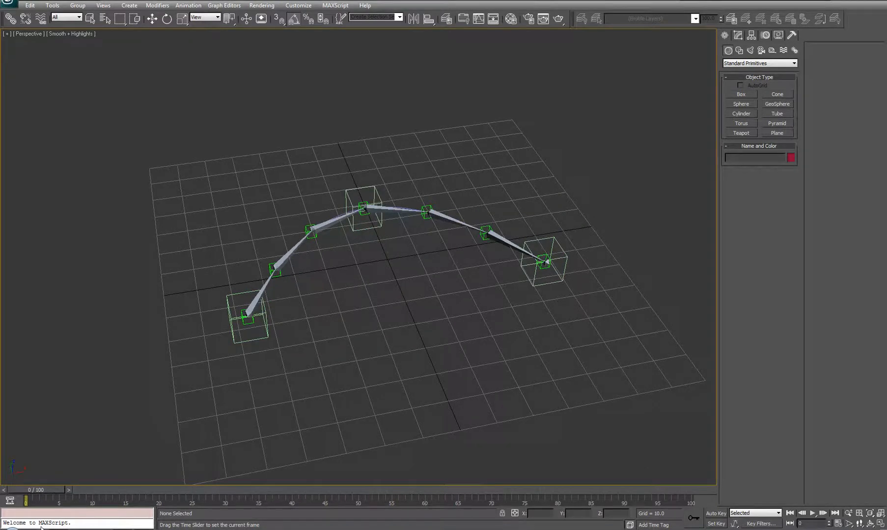
{"action": "left_click_drag", "start_coordinate": [58, 525], "coordinate": [39, 504]}
{"action": "key", "text": "e"}
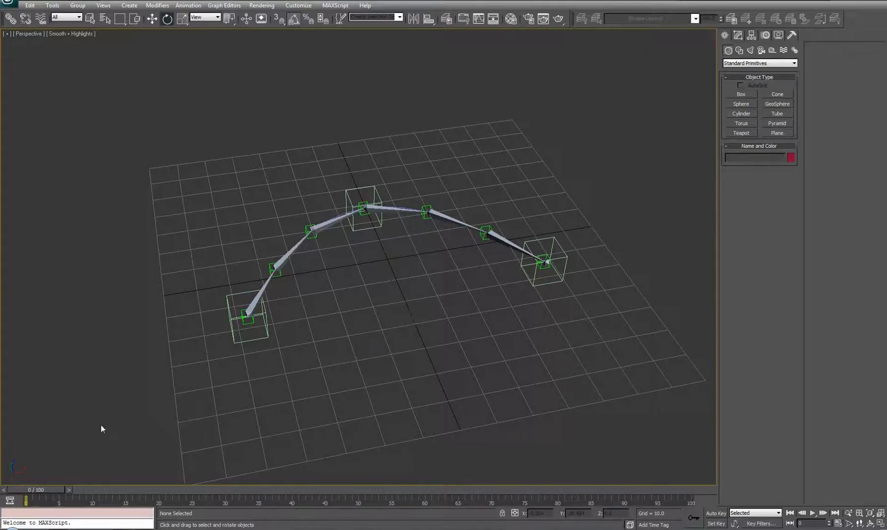
{"action": "mouse_move", "coordinate": [50, 488]}
{"action": "left_mouse_down"}
{"action": "mouse_move", "coordinate": [115, 498]}
{"action": "mouse_move", "coordinate": [54, 491]}
{"action": "left_mouse_up"}
{"action": "key", "text": "e"}
Draw a single test bone with an end nub in front of the arched bone chain
{"action": "left_click", "coordinate": [794, 51]}
{"action": "left_click", "coordinate": [740, 94]}
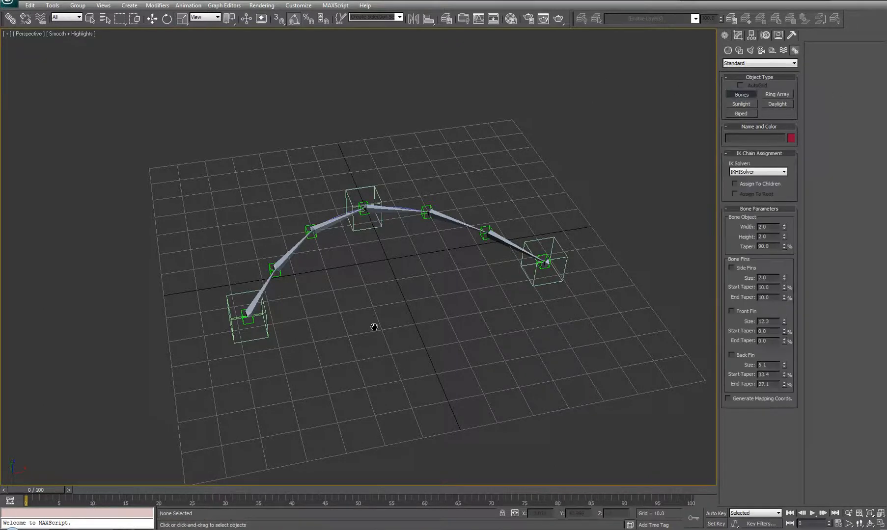
{"action": "middle_click_drag", "start_coordinate": [374, 328], "coordinate": [349, 278]}
{"action": "left_click", "coordinate": [330, 358]}
{"action": "left_click", "coordinate": [457, 330]}
{"action": "right_click", "coordinate": [457, 330]}
{"action": "middle_click_drag", "start_coordinate": [506, 366], "coordinate": [523, 377]}
{"action": "right_click", "coordinate": [523, 378]}
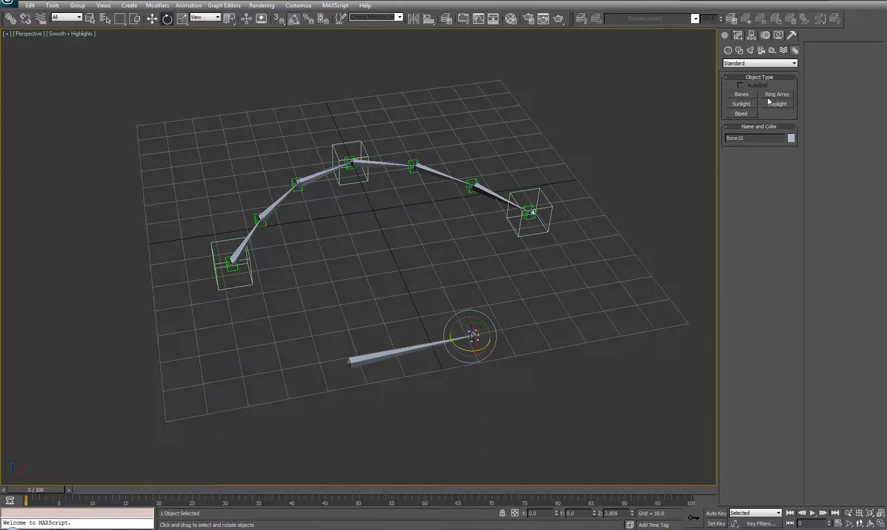
{"action": "middle_click_drag", "start_coordinate": [416, 409], "coordinate": [387, 403]}
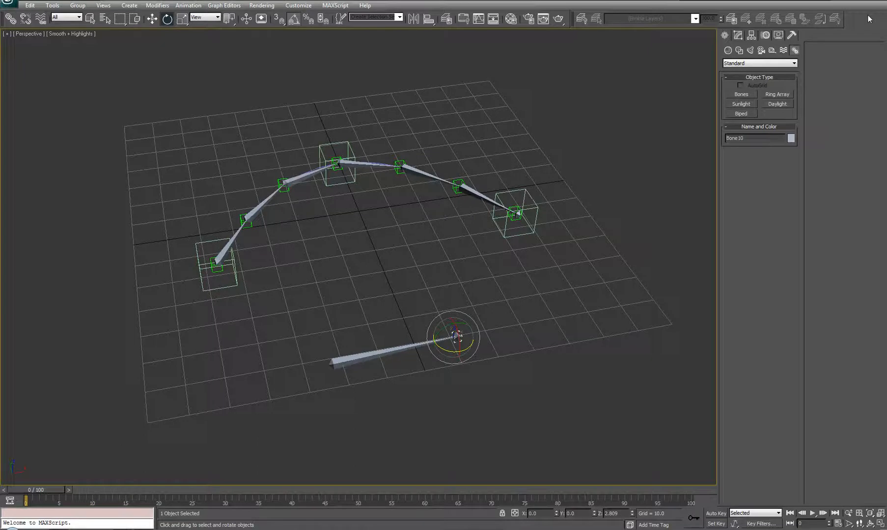
Test the rotation of the single bone about its base and delete it together with its end nub
{"action": "left_click", "coordinate": [364, 356]}
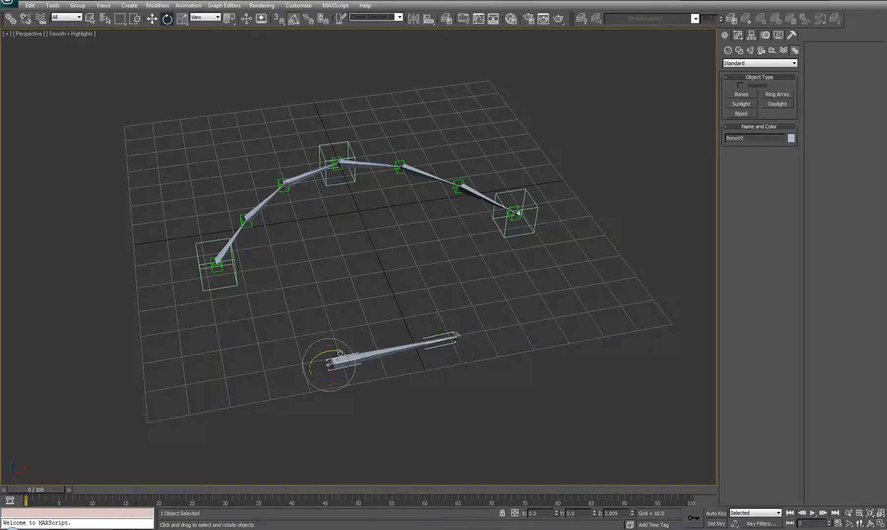
{"action": "left_click_drag", "start_coordinate": [336, 352], "coordinate": [444, 372]}
{"action": "left_click_drag", "start_coordinate": [507, 300], "coordinate": [307, 405]}
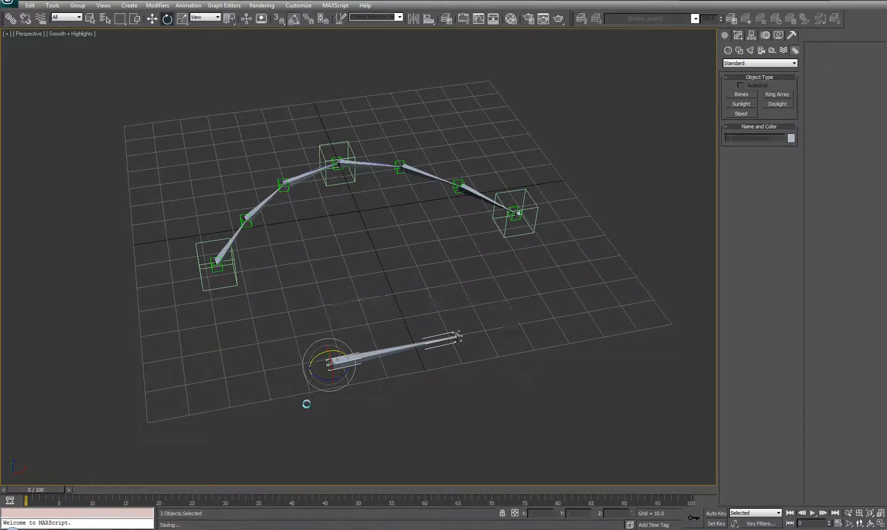
{"action": "key", "text": "Delete"}
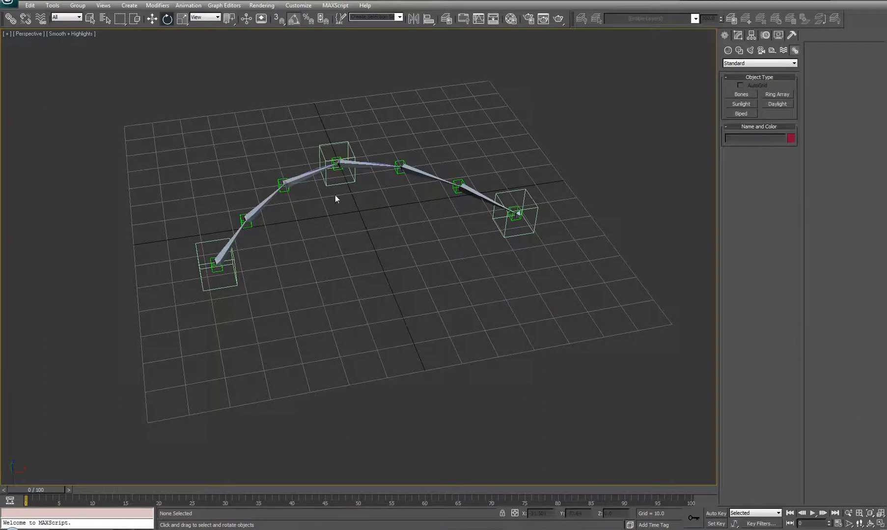
Select the PT-elbow helper in the middle of the arch and scrub the timeline to examine its keyed motion
{"action": "left_click", "coordinate": [340, 184]}
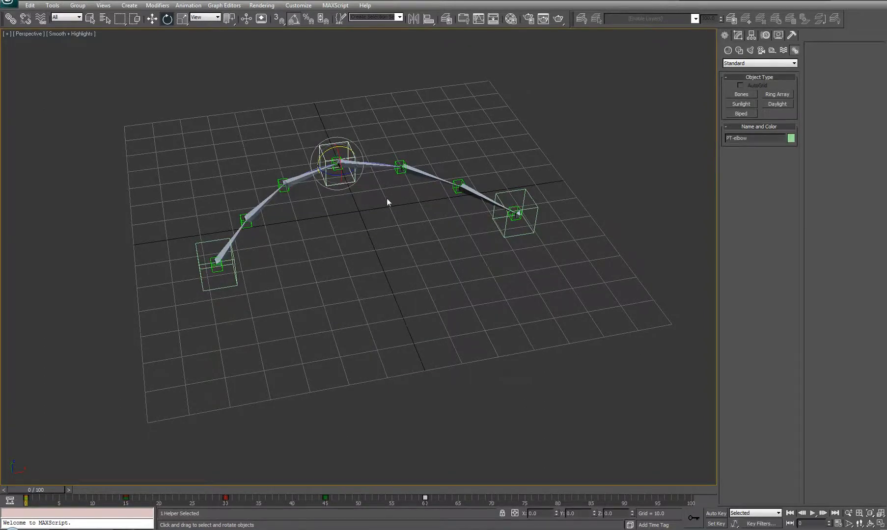
{"action": "middle_click_drag", "start_coordinate": [382, 214], "coordinate": [362, 285], "text": "alt"}
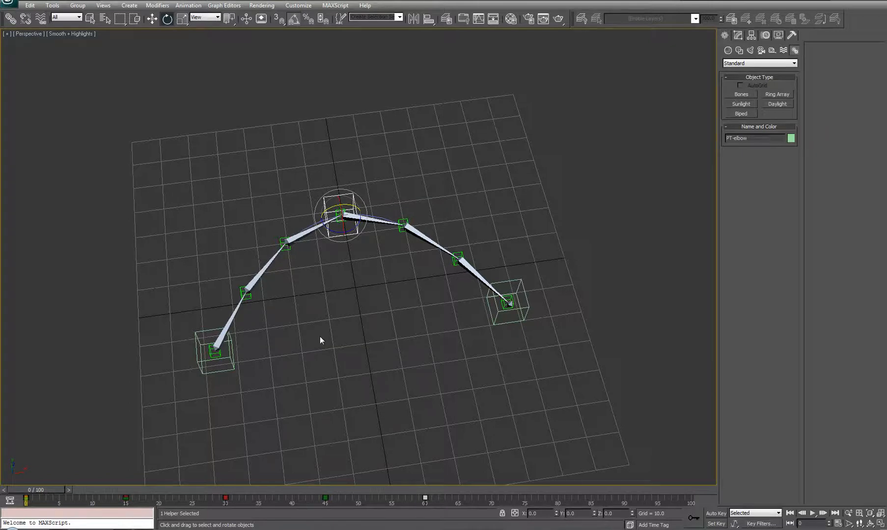
{"action": "middle_click_drag", "start_coordinate": [384, 342], "coordinate": [390, 252], "text": "alt"}
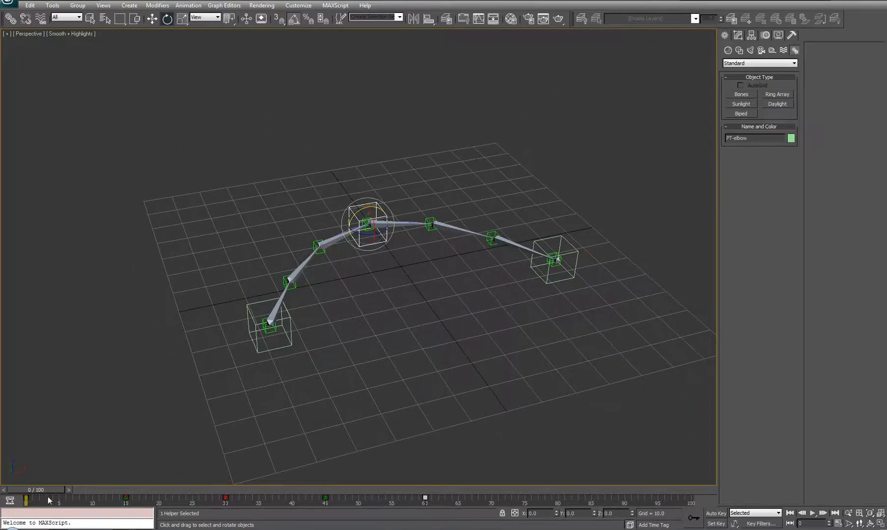
{"action": "left_click_drag", "start_coordinate": [34, 492], "coordinate": [11, 496]}
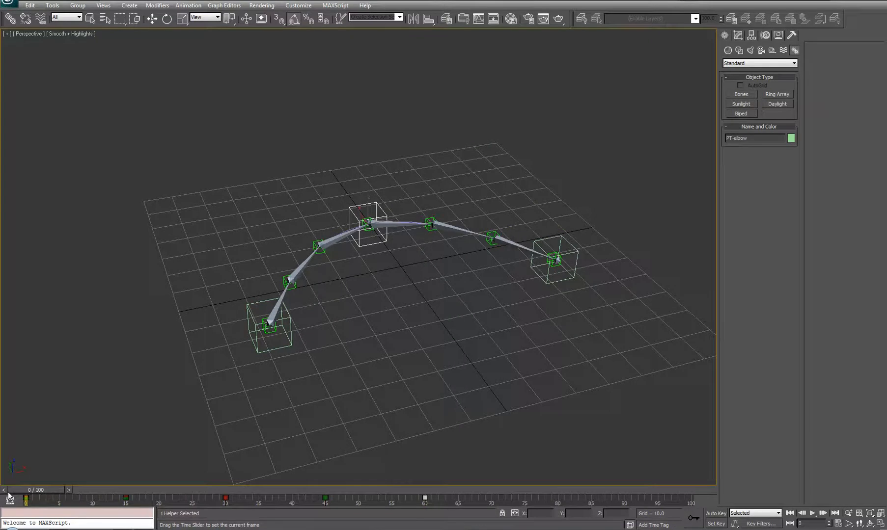
{"action": "left_click_drag", "start_coordinate": [31, 496], "coordinate": [86, 502]}
{"action": "mouse_move", "coordinate": [41, 504]}
{"action": "left_mouse_down"}
{"action": "mouse_move", "coordinate": [348, 509]}
{"action": "mouse_move", "coordinate": [31, 506]}
{"action": "left_mouse_up"}
{"action": "key", "text": "e"}
{"action": "middle_click_drag", "start_coordinate": [361, 291], "coordinate": [270, 348]}
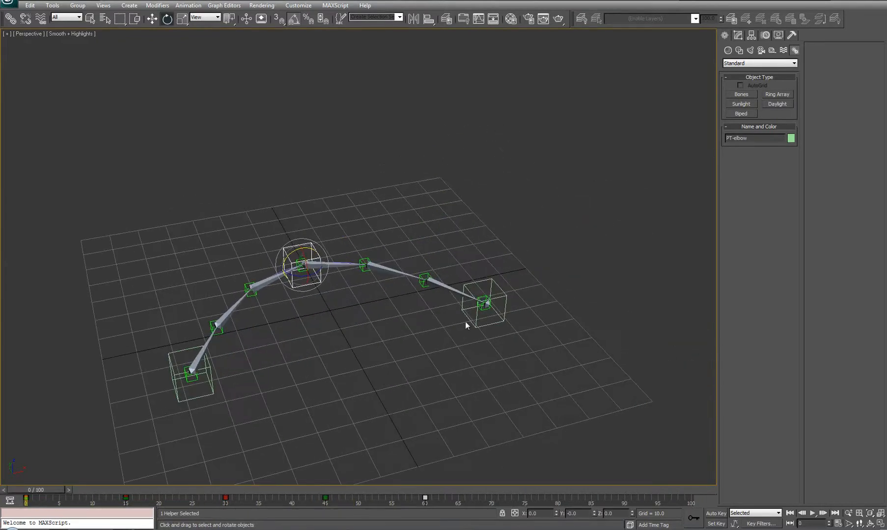
{"action": "middle_click_drag", "start_coordinate": [353, 335], "coordinate": [363, 304]}
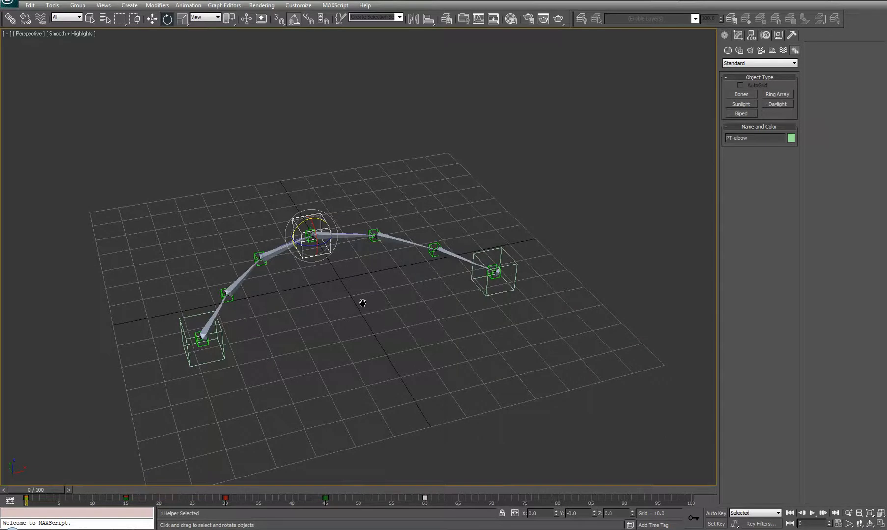
Show the motion trajectory of the PT-elbow helper and examine its path around the bone chain
{"action": "left_click", "coordinate": [765, 35]}
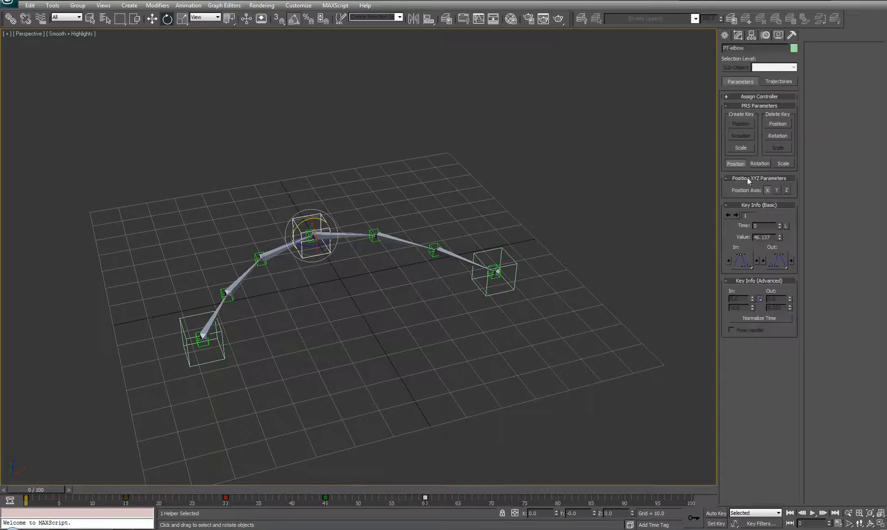
{"action": "left_click", "coordinate": [781, 81]}
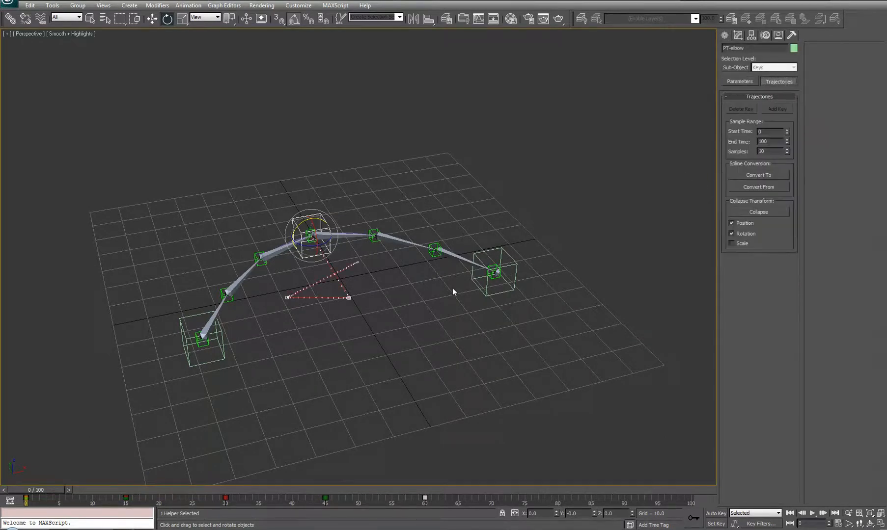
{"action": "middle_click_drag", "start_coordinate": [443, 332], "coordinate": [462, 349]}
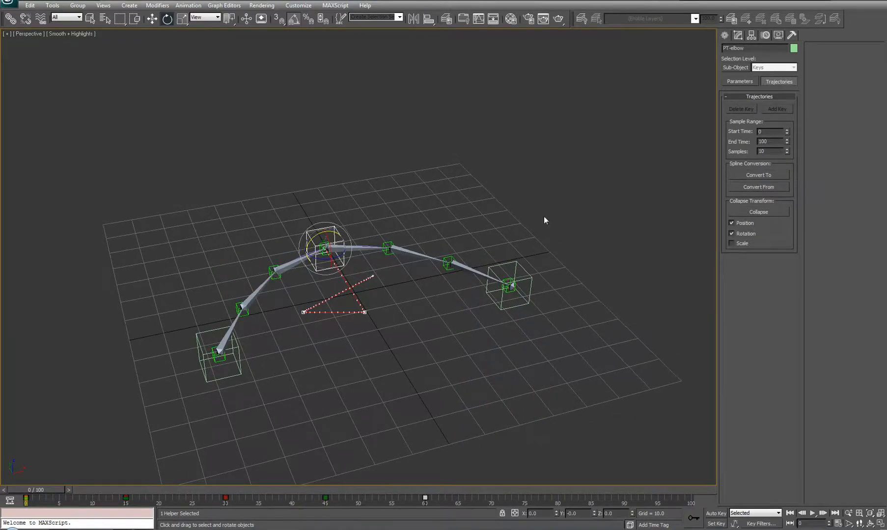
{"action": "middle_click_drag", "start_coordinate": [445, 307], "coordinate": [408, 246]}
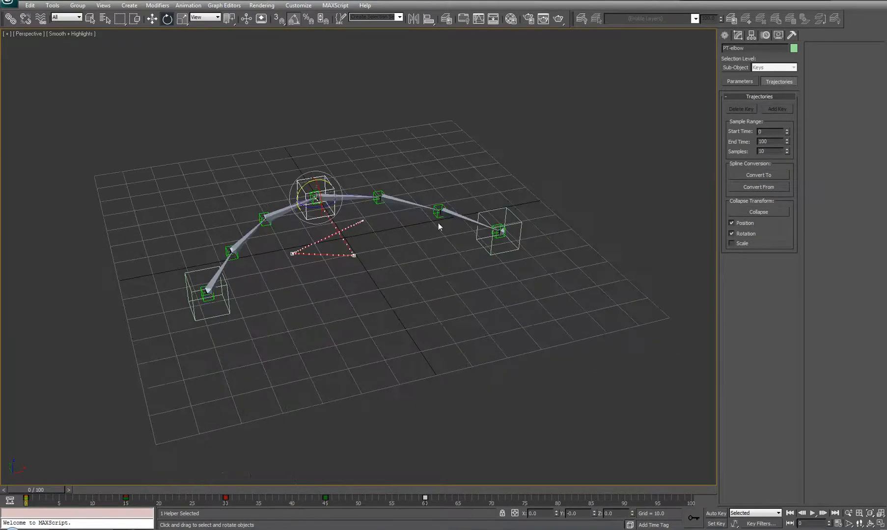
Draw an arched test chain of four bones with an end nub in front of the original rig
{"action": "left_click", "coordinate": [724, 35]}
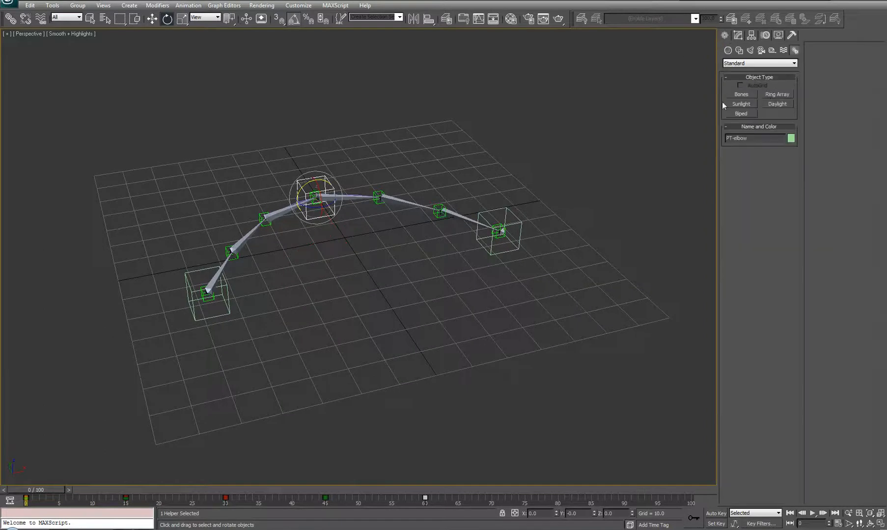
{"action": "left_click", "coordinate": [741, 95]}
{"action": "left_click", "coordinate": [324, 450]}
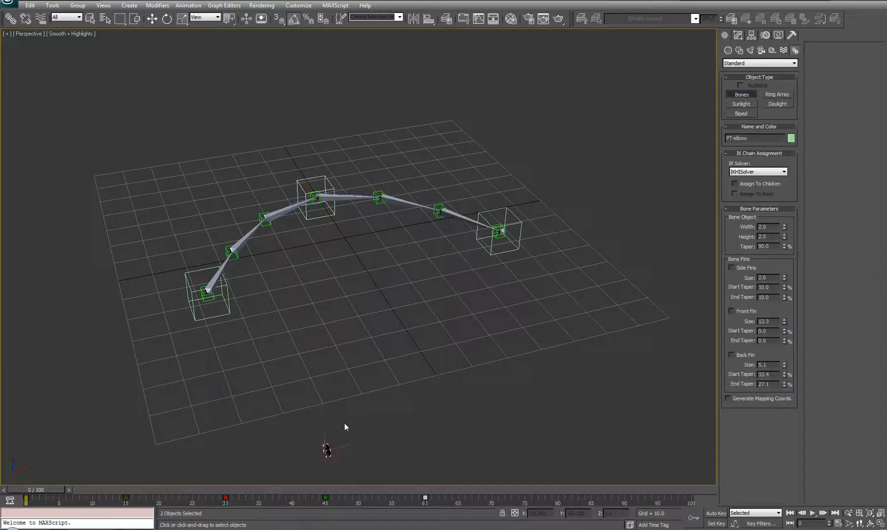
{"action": "left_click", "coordinate": [361, 372]}
{"action": "left_click", "coordinate": [453, 345]}
{"action": "left_click", "coordinate": [540, 370]}
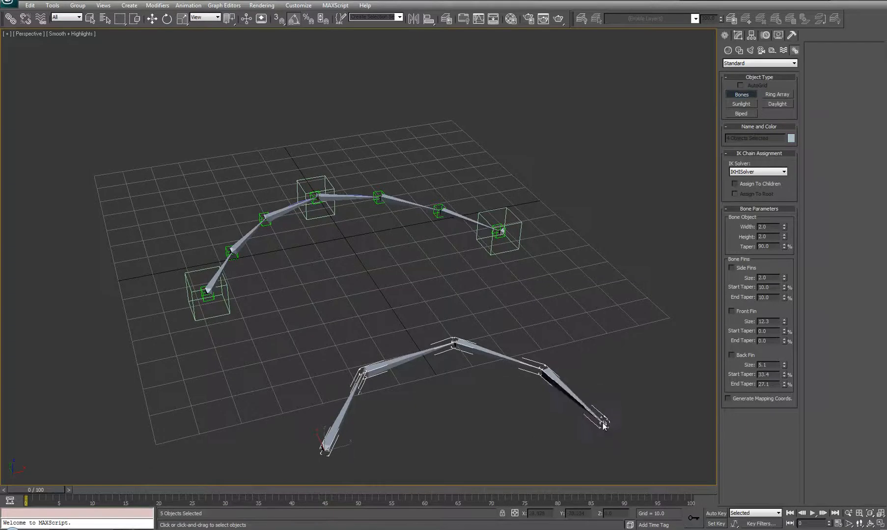
{"action": "right_click", "coordinate": [603, 436]}
{"action": "middle_click_drag", "start_coordinate": [479, 400], "coordinate": [410, 310]}
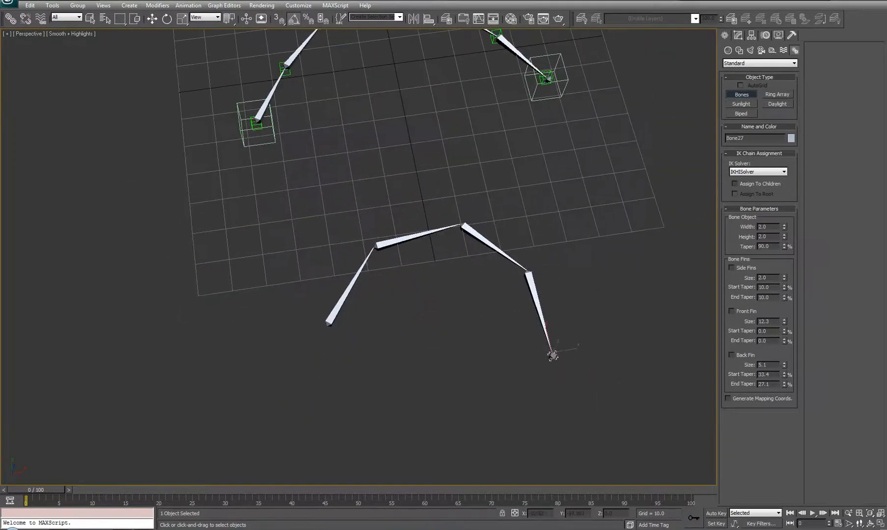
Examine the Link Info lock and inheritance settings of the test chain's end nub and second bone
{"action": "left_click", "coordinate": [762, 36]}
{"action": "key", "text": "e"}
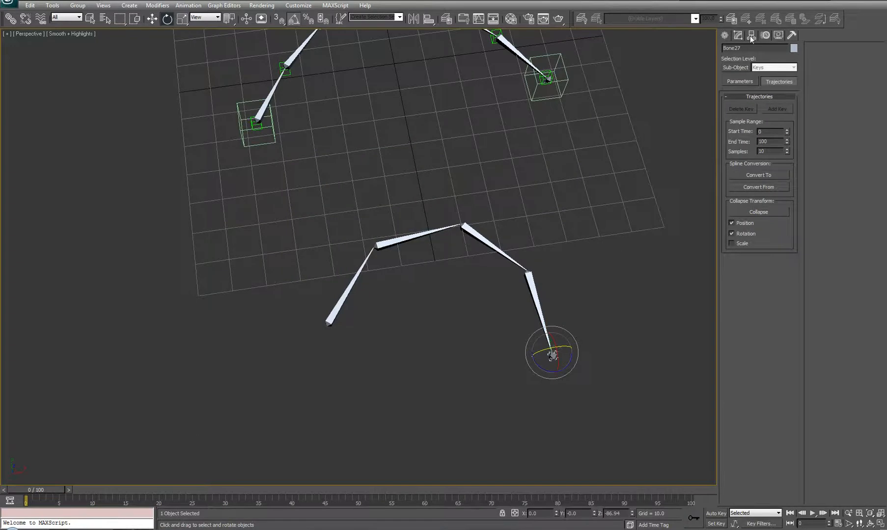
{"action": "left_click", "coordinate": [751, 35]}
{"action": "left_click", "coordinate": [788, 59]}
{"action": "middle_click_drag", "start_coordinate": [421, 341], "coordinate": [386, 320]}
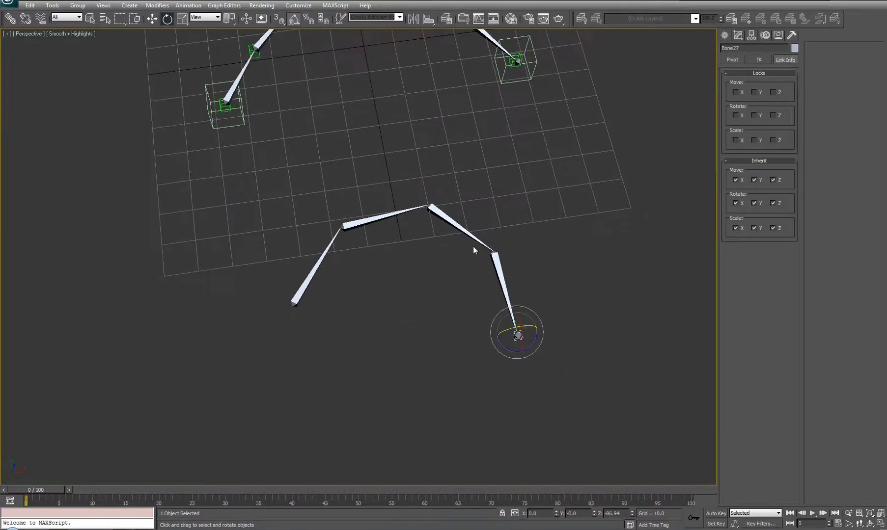
{"action": "left_click", "coordinate": [384, 218]}
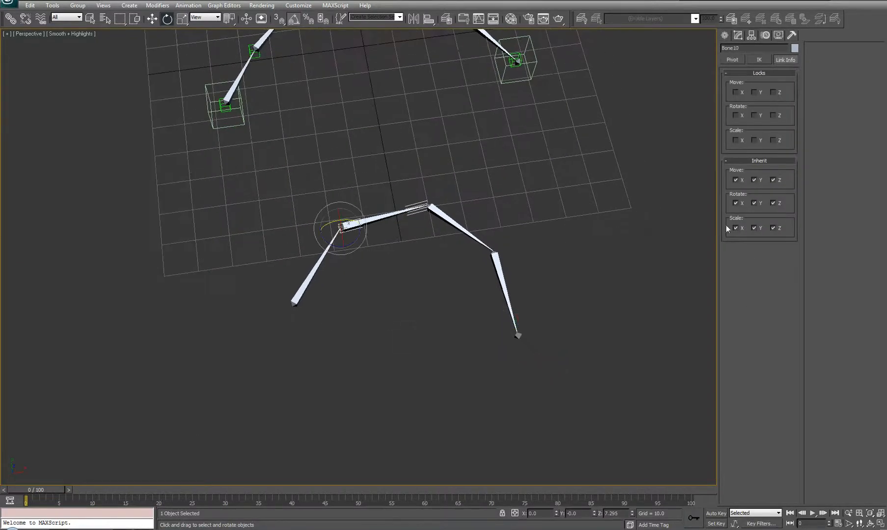
{"action": "mouse_move", "coordinate": [410, 313]}
{"action": "middle_mouse_down"}
{"action": "mouse_move", "coordinate": [401, 327]}
{"action": "mouse_move", "coordinate": [413, 325]}
{"action": "middle_mouse_up"}
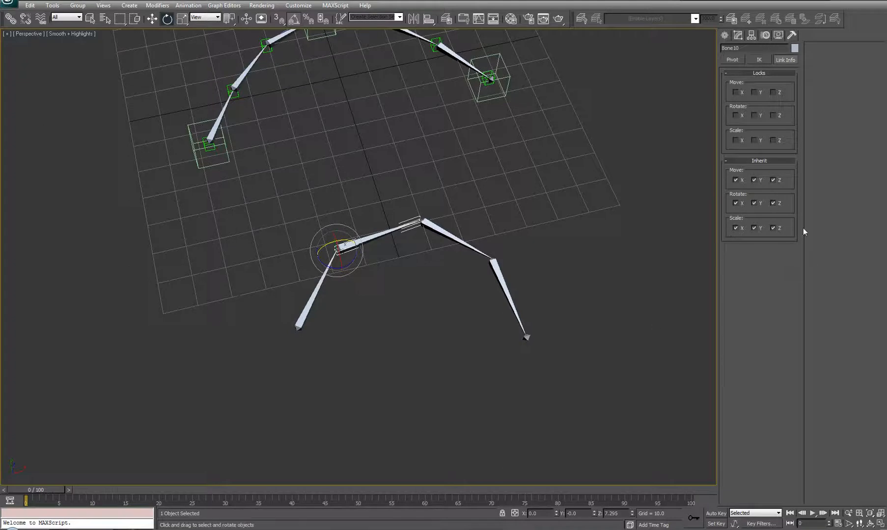
Try scaling the first bone of the test chain non-uniformly along its X axis and cancel the scaling
{"action": "middle_click_drag", "start_coordinate": [403, 340], "coordinate": [439, 342]}
{"action": "left_click", "coordinate": [348, 302]}
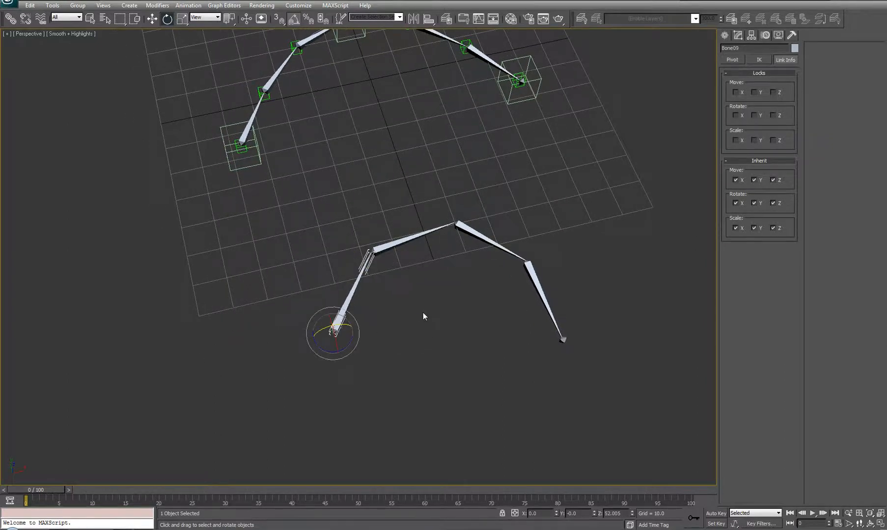
{"action": "left_click", "coordinate": [182, 20]}
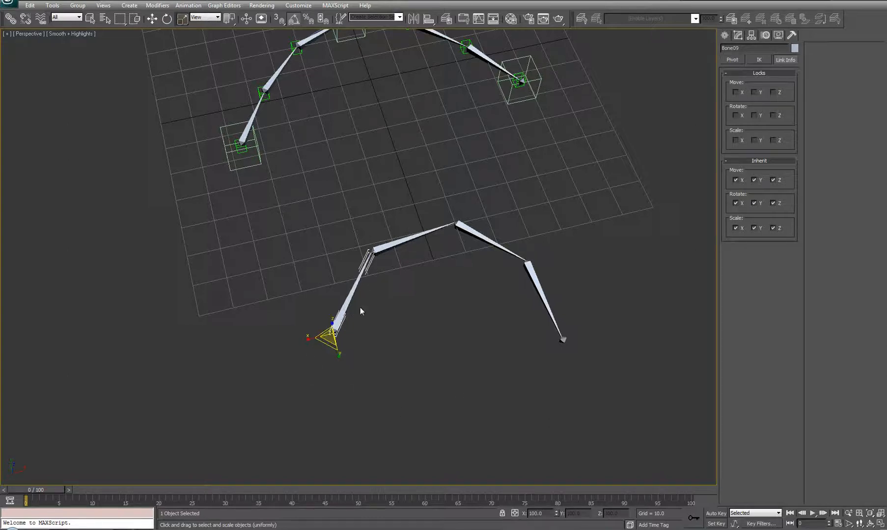
{"action": "left_click_drag", "start_coordinate": [307, 339], "coordinate": [318, 384]}
{"action": "right_click", "coordinate": [319, 384]}
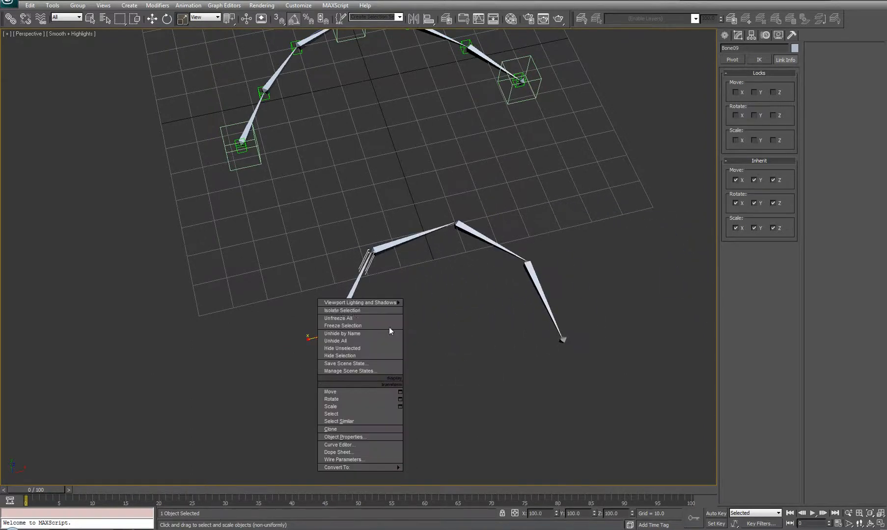
Turn off Z scale inheritance on the test chain's second bone and test-scale the first bone along X
{"action": "left_click", "coordinate": [417, 230]}
{"action": "left_click", "coordinate": [404, 238]}
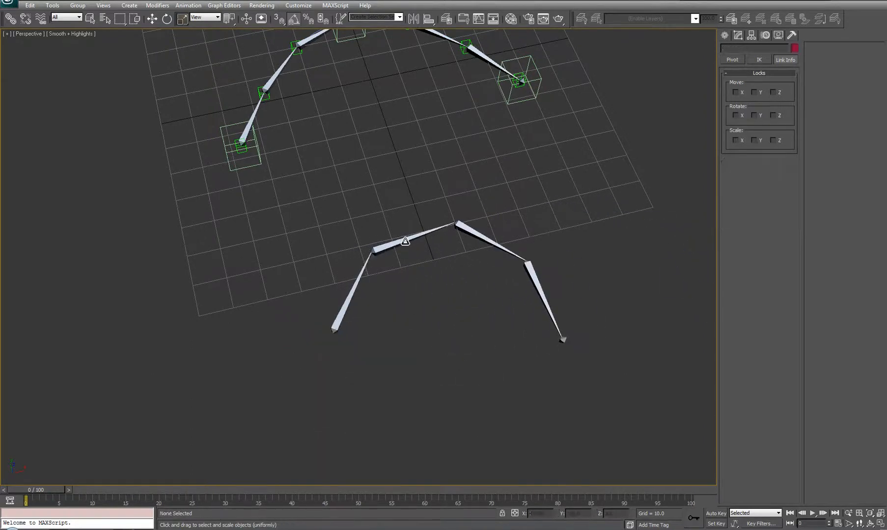
{"action": "left_click", "coordinate": [405, 241]}
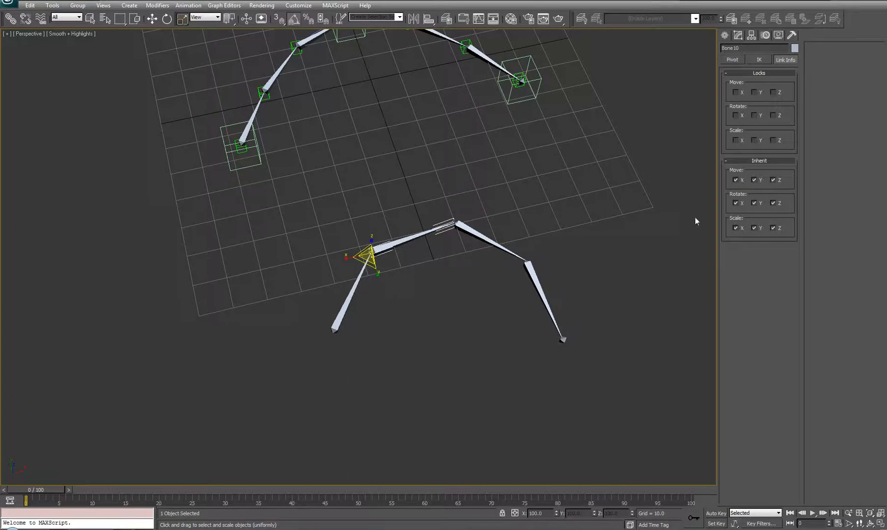
{"action": "left_click", "coordinate": [772, 228]}
{"action": "left_click", "coordinate": [334, 327]}
{"action": "left_click_drag", "start_coordinate": [314, 337], "coordinate": [462, 331]}
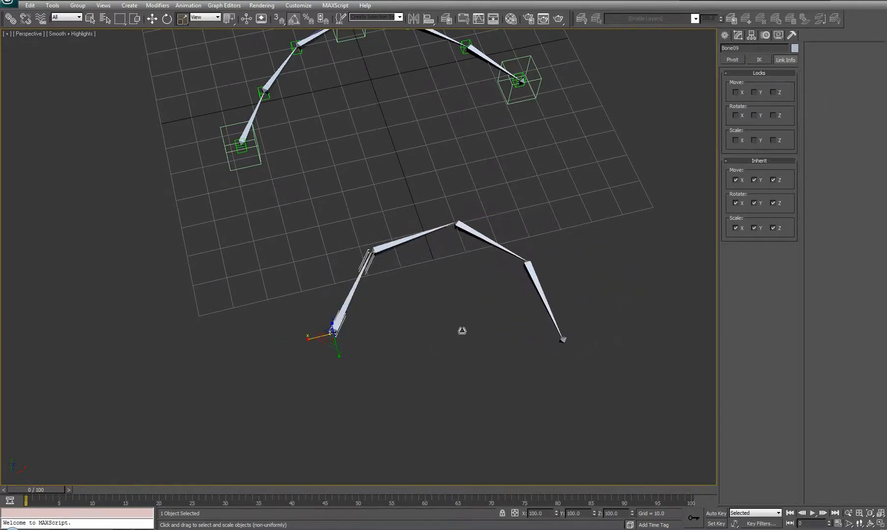
Select the whole test bone chain including its end nub and delete it
{"action": "middle_click_drag", "start_coordinate": [462, 331], "coordinate": [322, 247]}
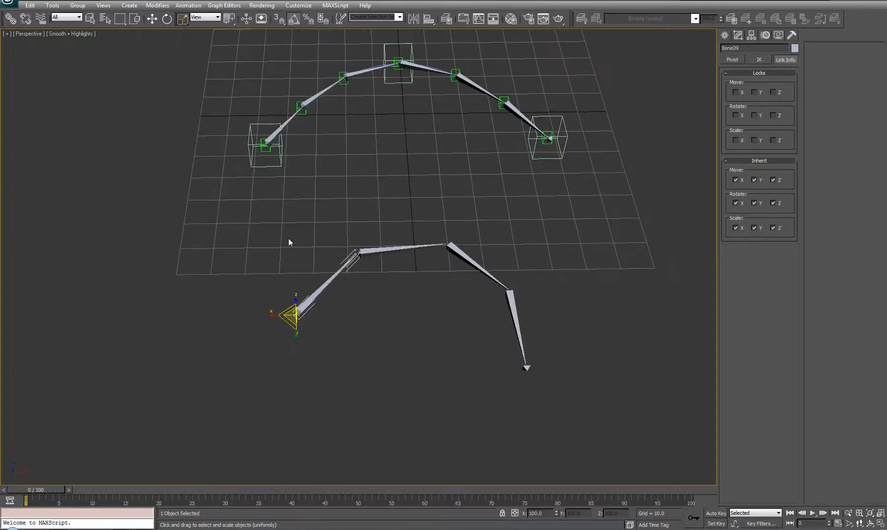
{"action": "right_click", "coordinate": [249, 235]}
{"action": "left_click_drag", "start_coordinate": [235, 224], "coordinate": [592, 420]}
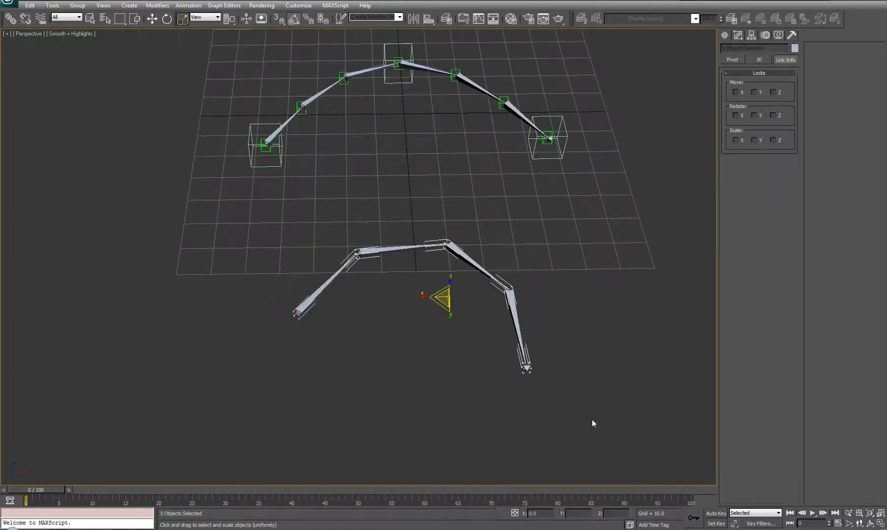
{"action": "key", "text": "Delete"}
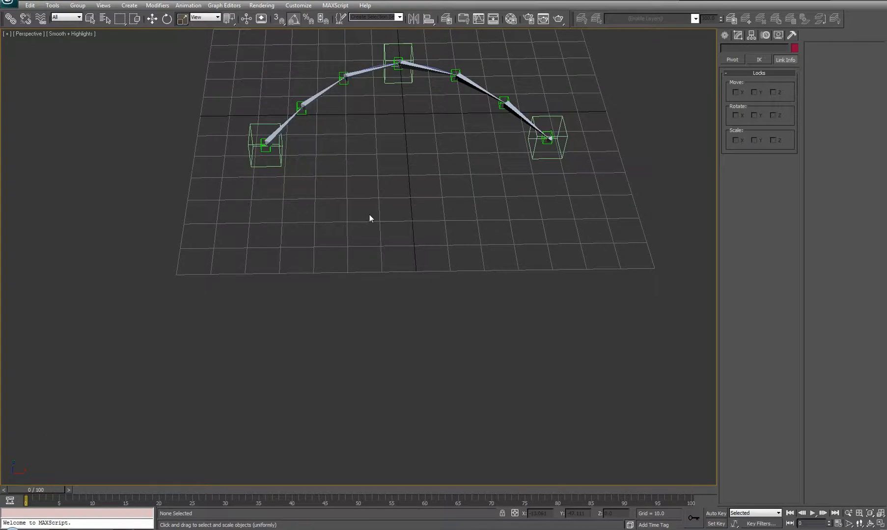
Select the PT-elbow helper at the middle of the bone chain and try rotating it
{"action": "middle_click_drag", "start_coordinate": [359, 210], "coordinate": [435, 289]}
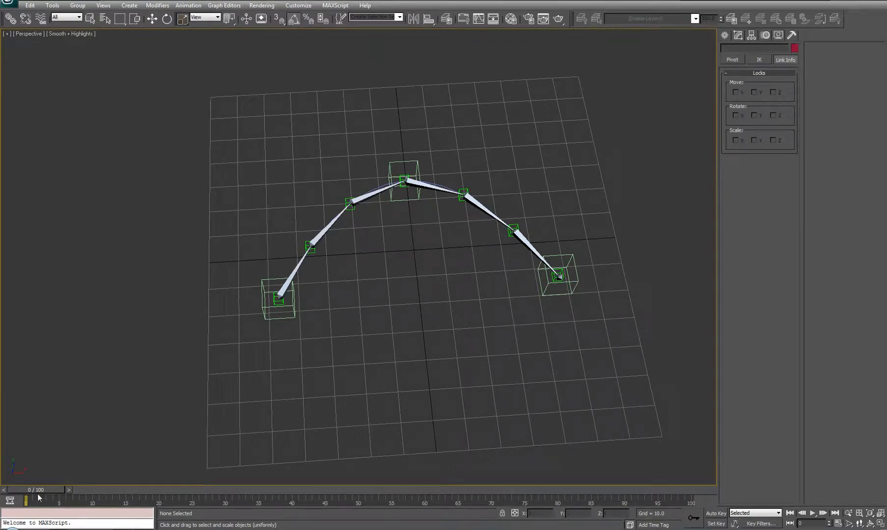
{"action": "middle_click_drag", "start_coordinate": [437, 391], "coordinate": [517, 315], "text": "alt"}
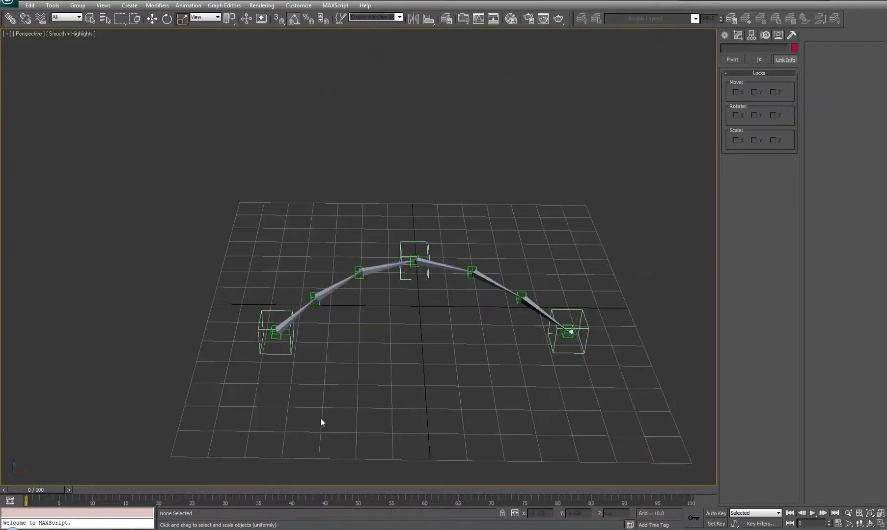
{"action": "left_click_drag", "start_coordinate": [42, 489], "coordinate": [22, 501]}
{"action": "key", "text": "r"}
{"action": "left_click", "coordinate": [401, 277]}
{"action": "middle_click_drag", "start_coordinate": [464, 310], "coordinate": [482, 315]}
{"action": "key", "text": "w"}
{"action": "key", "text": "e"}
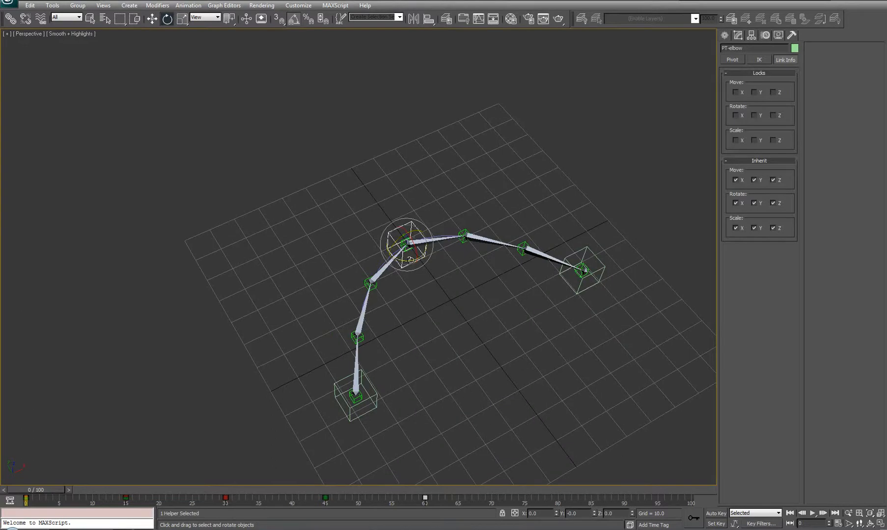
{"action": "left_click_drag", "start_coordinate": [412, 261], "coordinate": [456, 330]}
Try rotating the PT-elbow helper once more and cancel the rotation
{"action": "middle_click_drag", "start_coordinate": [498, 319], "coordinate": [446, 283]}
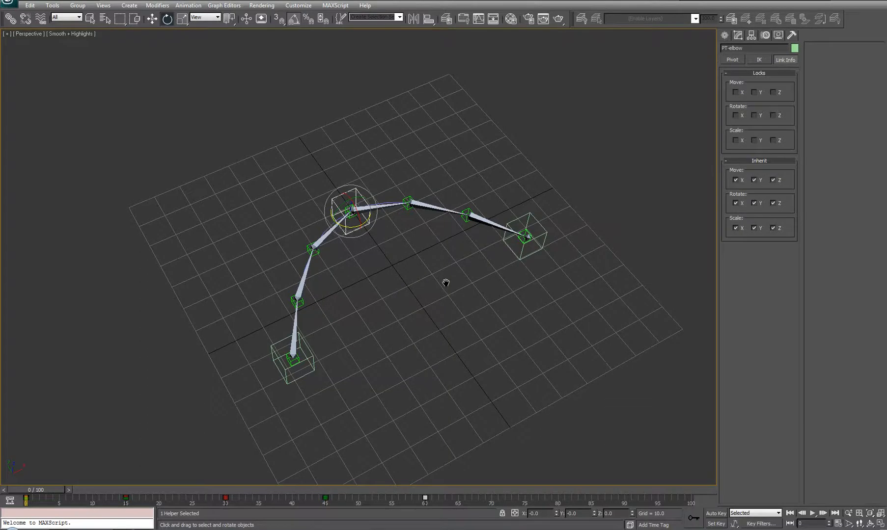
{"action": "middle_click_drag", "start_coordinate": [445, 283], "coordinate": [427, 286], "text": "alt"}
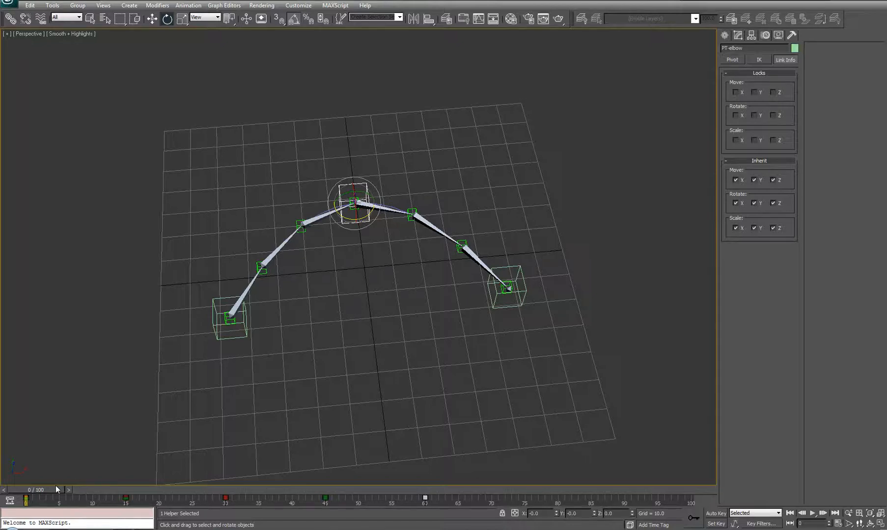
{"action": "middle_click_drag", "start_coordinate": [414, 314], "coordinate": [386, 279], "text": "alt"}
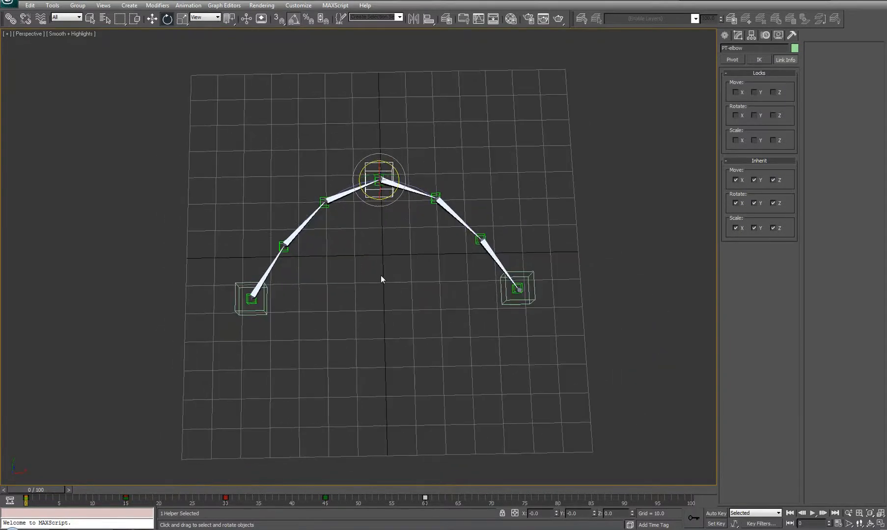
{"action": "middle_click_drag", "start_coordinate": [364, 214], "coordinate": [389, 253], "text": "alt"}
{"action": "left_click_drag", "start_coordinate": [358, 181], "coordinate": [391, 201]}
{"action": "right_click", "coordinate": [391, 201]}
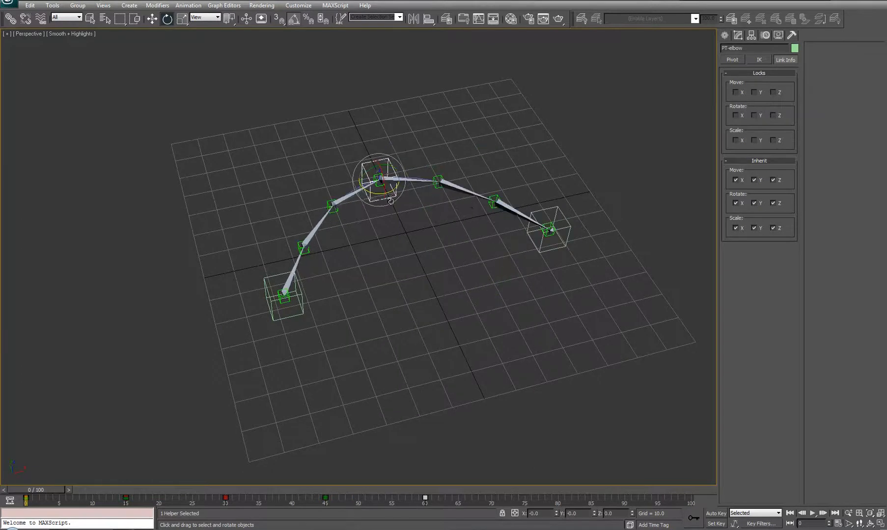
{"action": "mouse_move", "coordinate": [434, 261]}
{"action": "middle_mouse_down"}
{"action": "mouse_move", "coordinate": [407, 258]}
{"action": "mouse_move", "coordinate": [418, 252]}
{"action": "middle_mouse_up"}
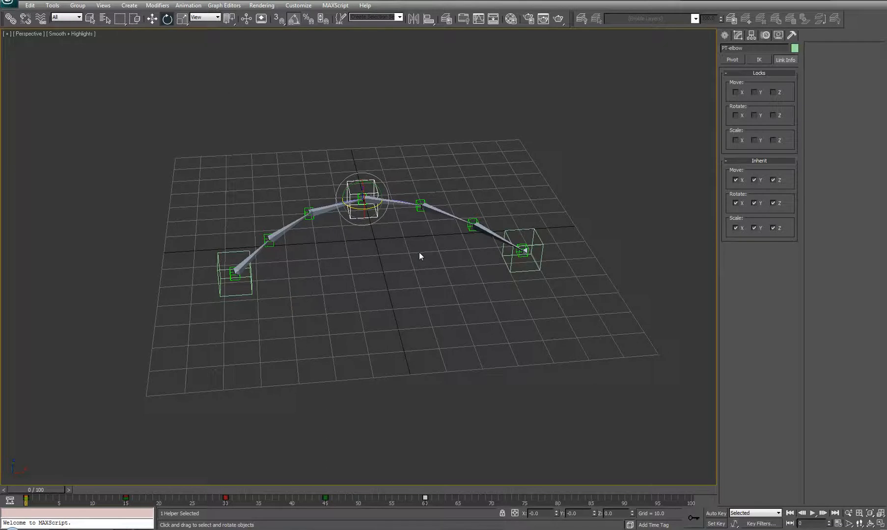
{"action": "middle_click_drag", "start_coordinate": [365, 216], "coordinate": [381, 244]}
{"action": "middle_click_drag", "start_coordinate": [381, 244], "coordinate": [391, 267], "text": "alt"}
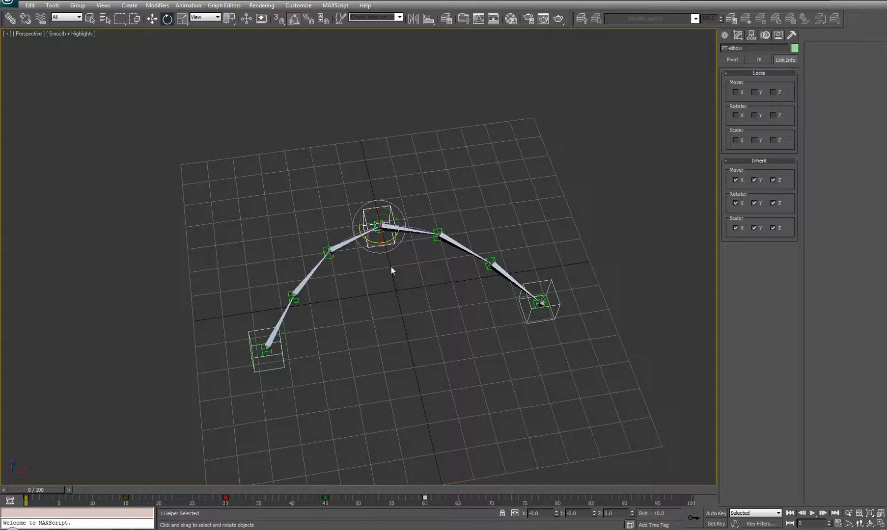
Reset the scene to an empty one without saving the changes
{"action": "key", "text": "ctrl+s"}
{"action": "left_click", "coordinate": [9, 4]}
{"action": "left_click", "coordinate": [33, 46]}
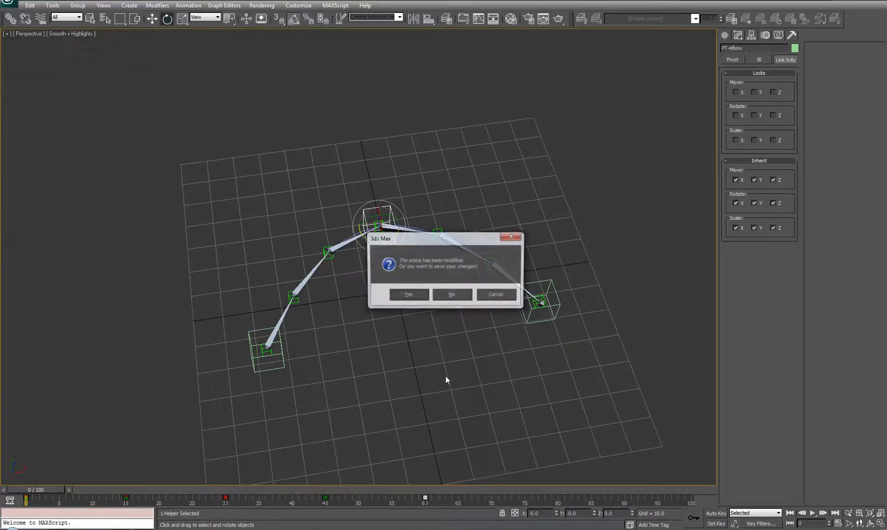
{"action": "left_click", "coordinate": [450, 295]}
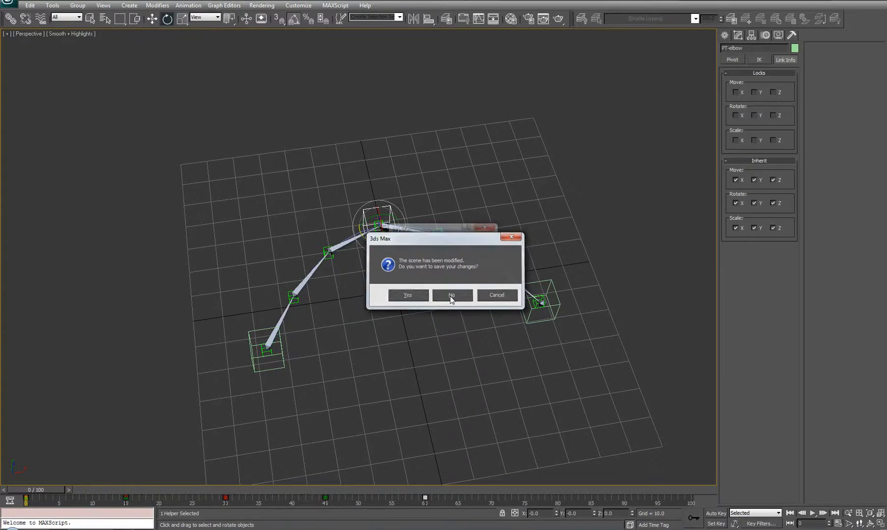
{"action": "left_click", "coordinate": [417, 278]}
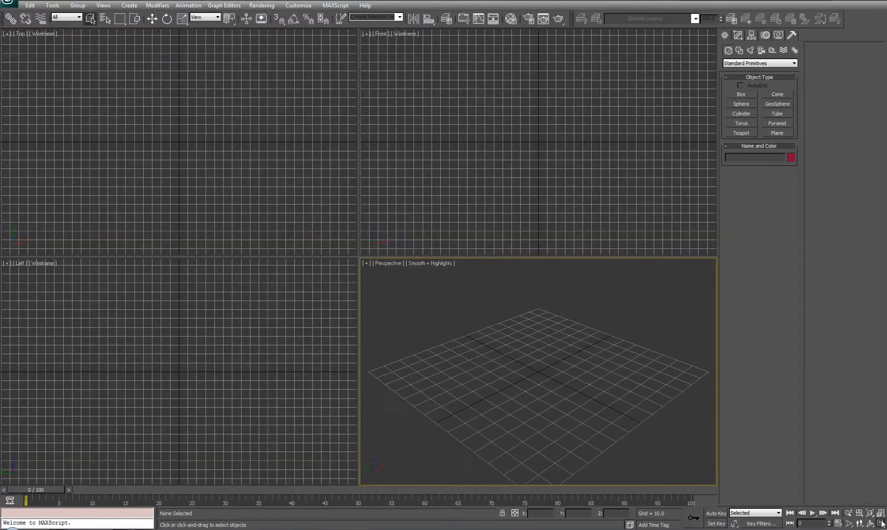
Maximize the Perspective viewport and frame the empty grid
{"action": "left_click", "coordinate": [879, 524]}
{"action": "scroll", "coordinate": [395, 209], "scroll_direction": "up", "scroll_amount": 5}
{"action": "scroll", "coordinate": [394, 207], "scroll_direction": "down", "scroll_amount": 3}
{"action": "mouse_move", "coordinate": [416, 269]}
{"action": "middle_mouse_down", "text": "alt"}
{"action": "mouse_move", "coordinate": [416, 277]}
{"action": "mouse_move", "coordinate": [396, 237]}
{"action": "mouse_move", "coordinate": [407, 255]}
{"action": "middle_mouse_up", "text": "alt"}
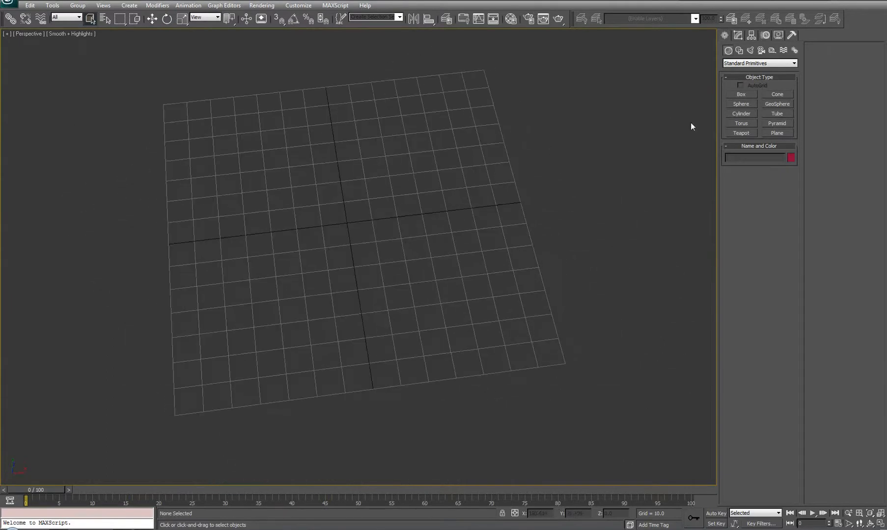
Draw an open three-point Line on the grid in an inverted V shape with its apex on the central axis
{"action": "left_click", "coordinate": [739, 50]}
{"action": "middle_click_drag", "start_coordinate": [308, 250], "coordinate": [293, 282]}
{"action": "middle_click_drag", "start_coordinate": [293, 283], "coordinate": [287, 279], "text": "alt"}
{"action": "middle_click_drag", "start_coordinate": [350, 270], "coordinate": [364, 293]}
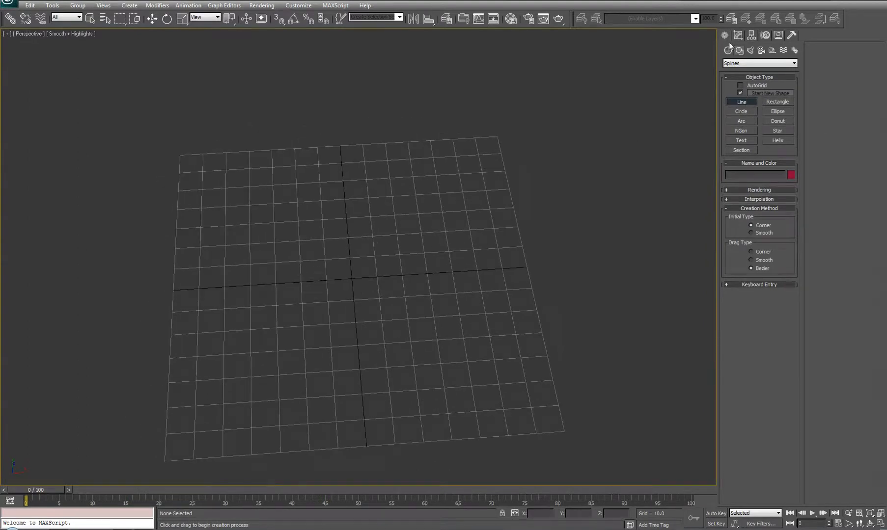
{"action": "left_click", "coordinate": [228, 348]}
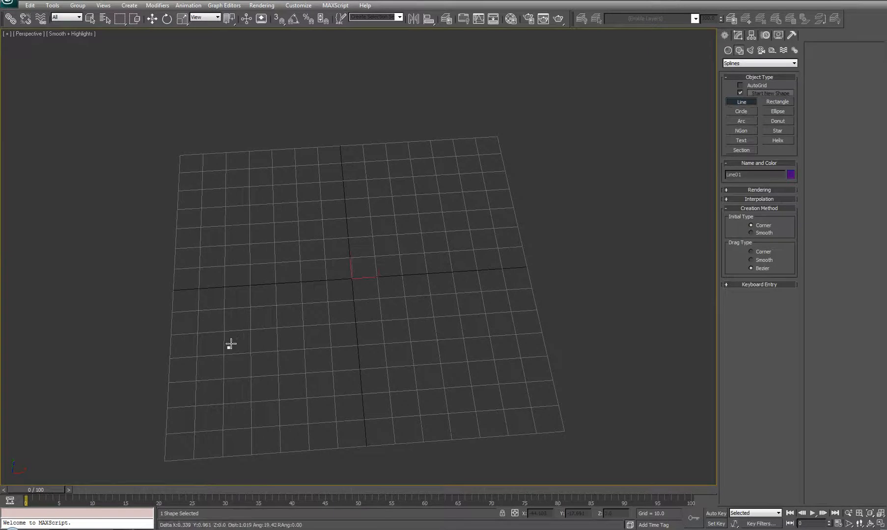
{"action": "left_click", "coordinate": [348, 224]}
{"action": "left_click", "coordinate": [480, 335]}
{"action": "right_click", "coordinate": [479, 336]}
{"action": "middle_click_drag", "start_coordinate": [368, 389], "coordinate": [399, 404]}
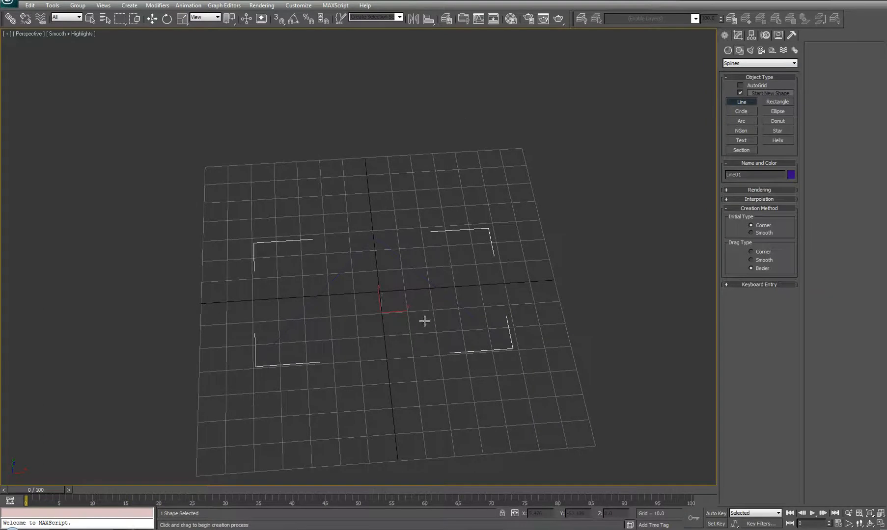
Set the line's object color to a light blue-violet and finish creating lines
{"action": "left_click", "coordinate": [791, 175]}
{"action": "left_click", "coordinate": [470, 283]}
{"action": "left_click", "coordinate": [488, 314]}
{"action": "left_click_drag", "start_coordinate": [382, 401], "coordinate": [522, 185]}
{"action": "right_click", "coordinate": [400, 346]}
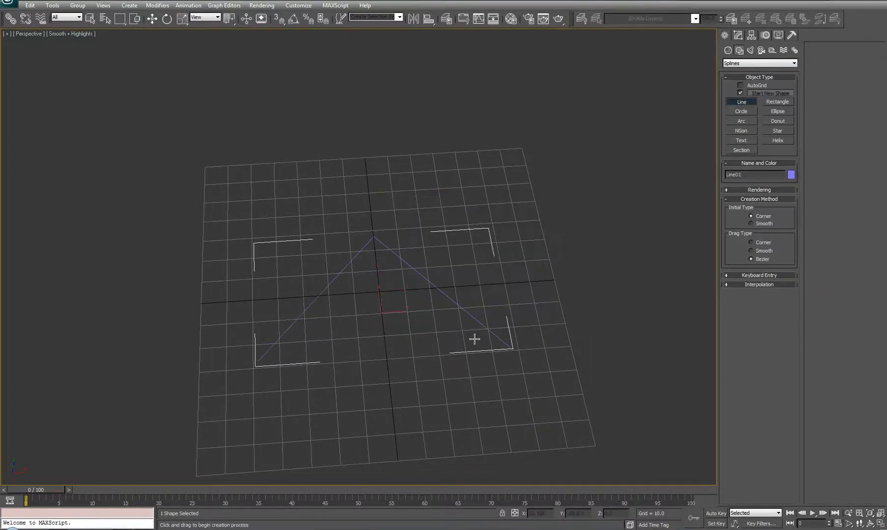
{"action": "right_click", "coordinate": [476, 282]}
Convert all three vertices of the line to Smooth and leave vertex editing
{"action": "middle_click_drag", "start_coordinate": [340, 321], "coordinate": [353, 329]}
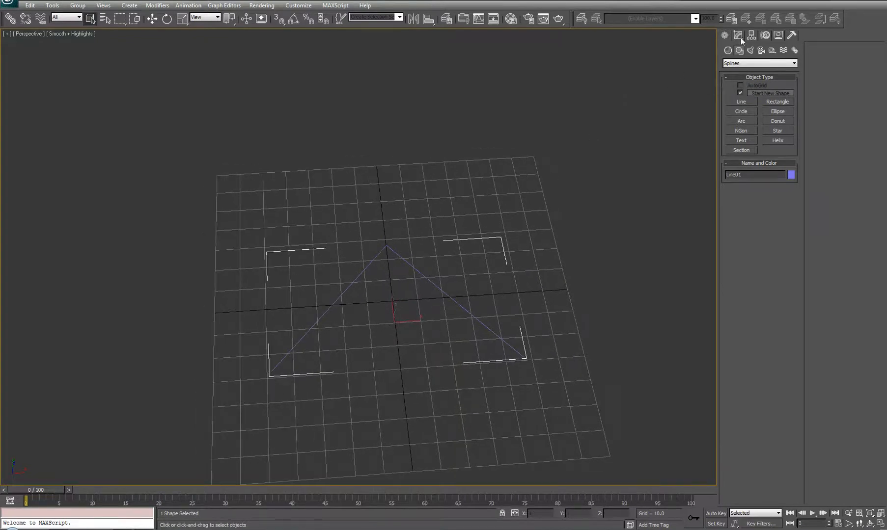
{"action": "middle_click_drag", "start_coordinate": [414, 317], "coordinate": [410, 307]}
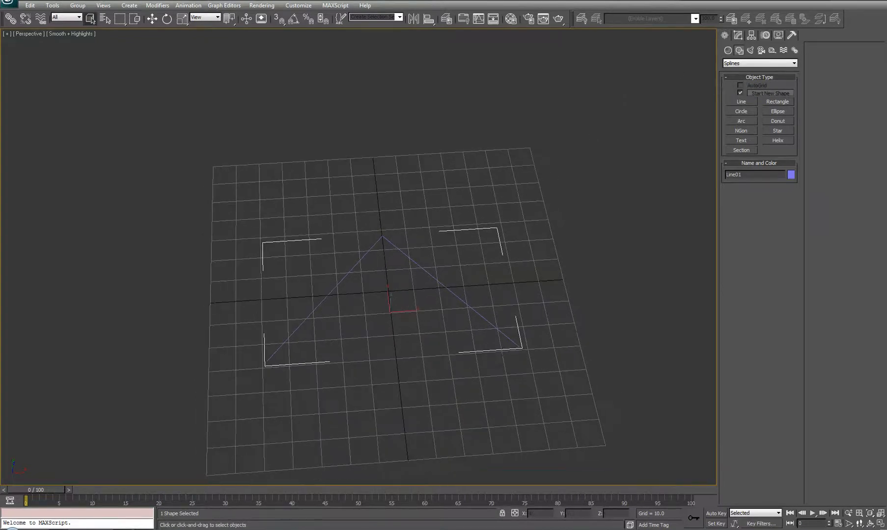
{"action": "left_click", "coordinate": [738, 35]}
{"action": "left_click", "coordinate": [748, 218]}
{"action": "middle_click_drag", "start_coordinate": [246, 197], "coordinate": [237, 186]}
{"action": "left_click_drag", "start_coordinate": [208, 189], "coordinate": [572, 416]}
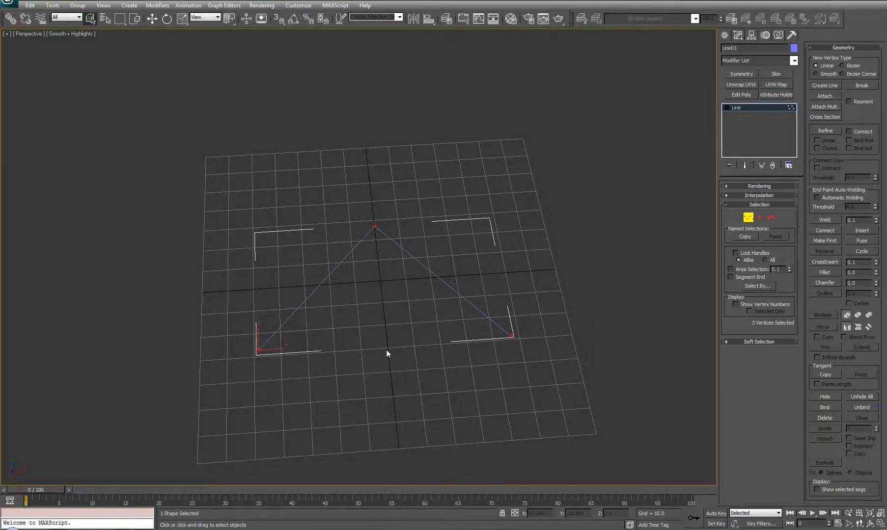
{"action": "middle_click_drag", "start_coordinate": [371, 340], "coordinate": [374, 333]}
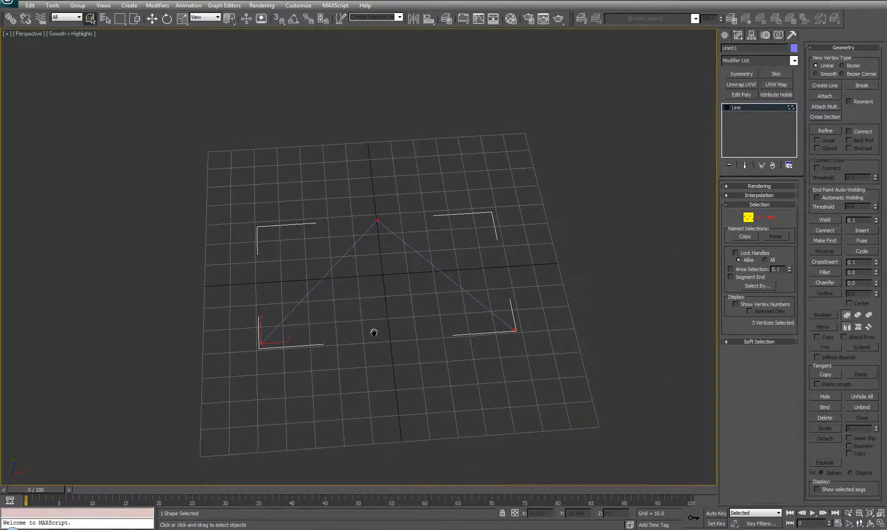
{"action": "right_click", "coordinate": [378, 222]}
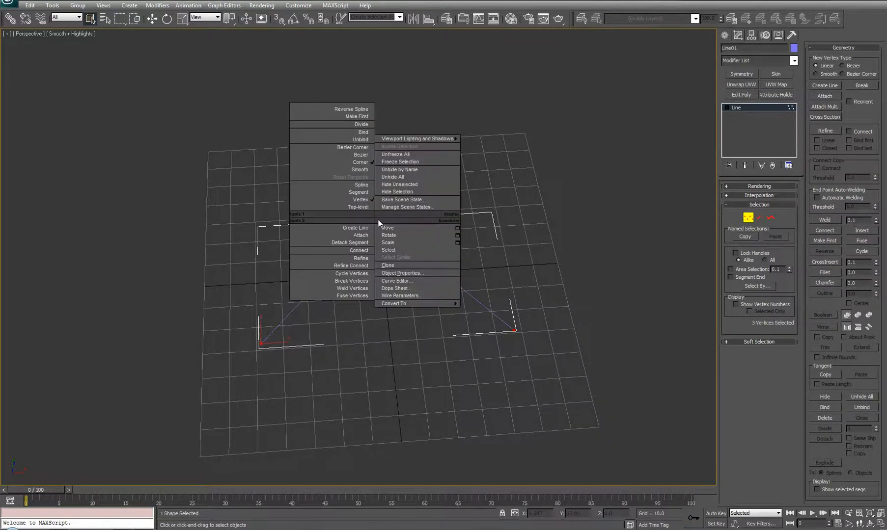
{"action": "left_click", "coordinate": [361, 169]}
{"action": "middle_click_drag", "start_coordinate": [351, 288], "coordinate": [346, 302]}
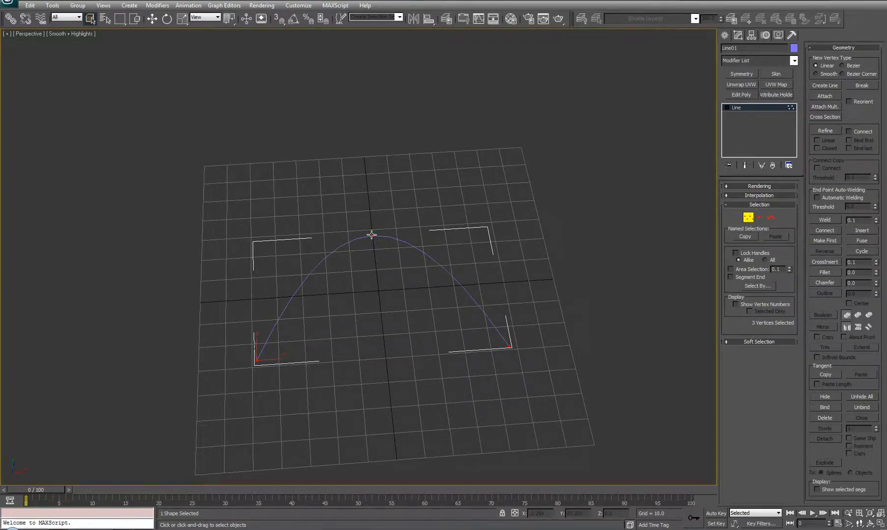
{"action": "middle_click_drag", "start_coordinate": [394, 316], "coordinate": [390, 303], "text": "alt"}
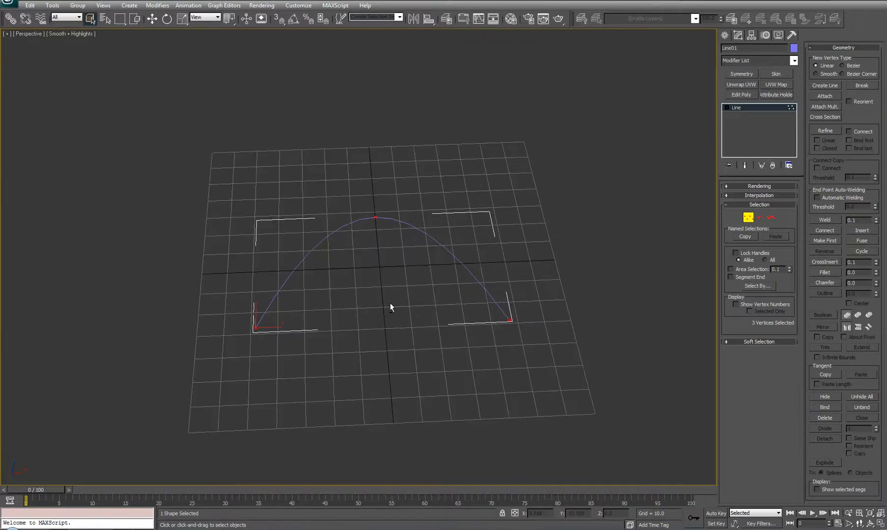
{"action": "left_click", "coordinate": [748, 217]}
{"action": "mouse_move", "coordinate": [356, 295]}
{"action": "middle_mouse_down"}
{"action": "mouse_move", "coordinate": [353, 247]}
{"action": "mouse_move", "coordinate": [366, 261]}
{"action": "mouse_move", "coordinate": [376, 244]}
{"action": "mouse_move", "coordinate": [368, 308]}
{"action": "mouse_move", "coordinate": [350, 289]}
{"action": "middle_mouse_up"}
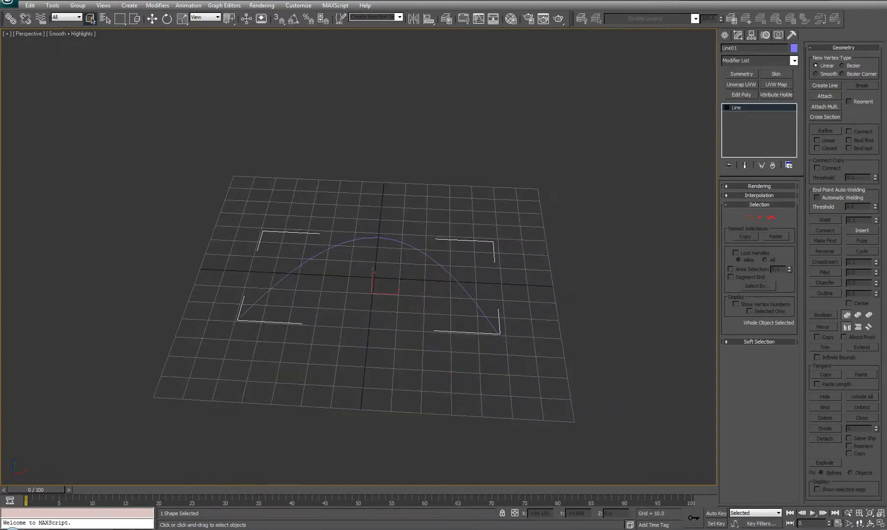
Apply a Spline IK Control modifier to the curve and create its box helpers of size 20.0 with Link All in Hierarchy
{"action": "middle_click_drag", "start_coordinate": [391, 253], "coordinate": [410, 255], "text": "alt"}
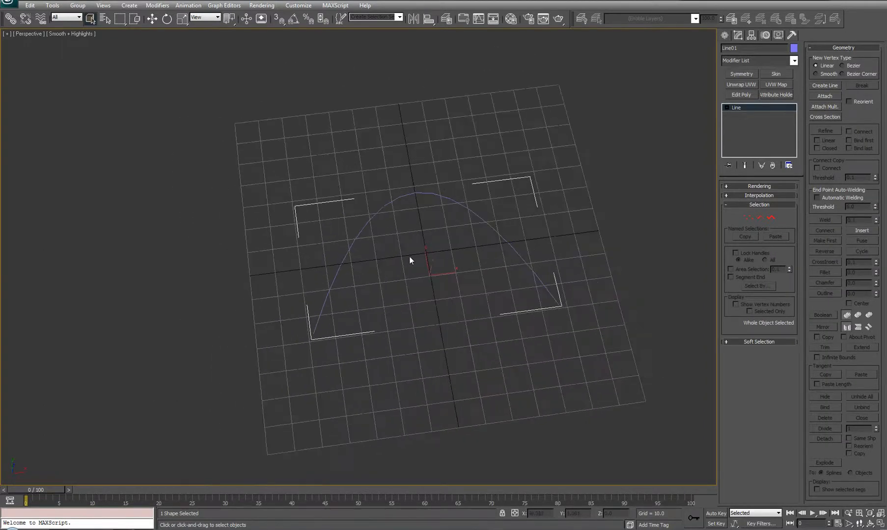
{"action": "middle_click_drag", "start_coordinate": [479, 283], "coordinate": [355, 335], "text": "alt"}
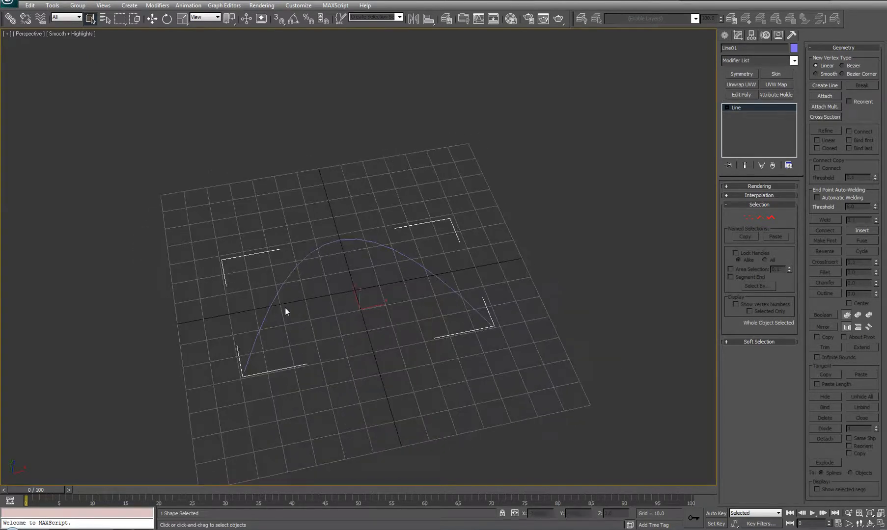
{"action": "left_click", "coordinate": [793, 61]}
{"action": "left_click_drag", "start_coordinate": [797, 98], "coordinate": [799, 399]}
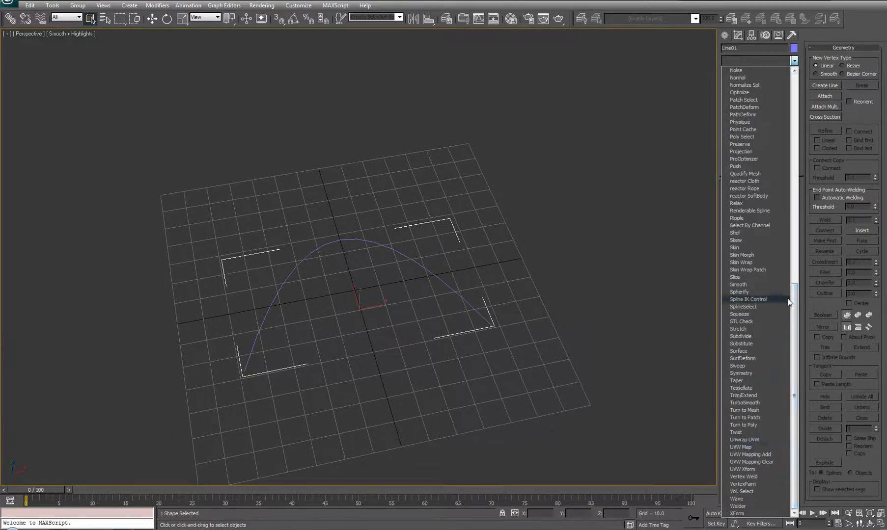
{"action": "left_click", "coordinate": [748, 299]}
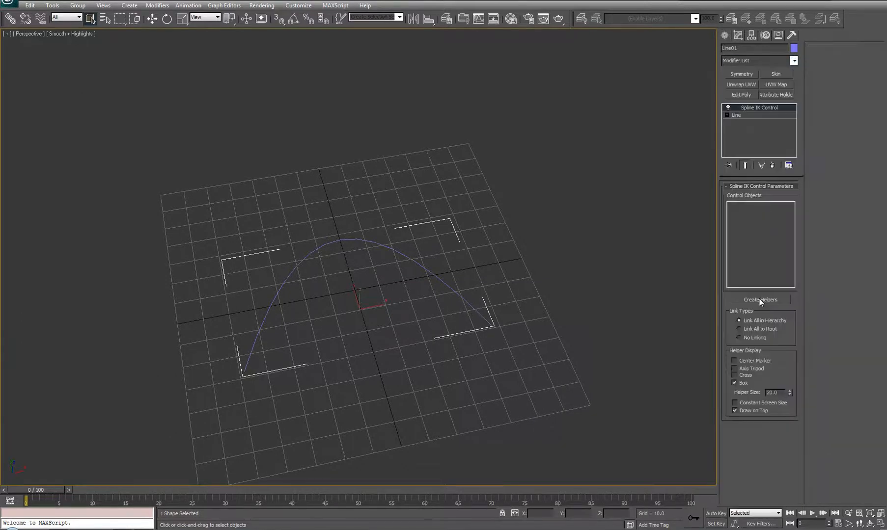
{"action": "scroll", "coordinate": [408, 322], "scroll_direction": "down", "scroll_amount": 2}
{"action": "middle_click_drag", "start_coordinate": [429, 307], "coordinate": [401, 305], "text": "alt"}
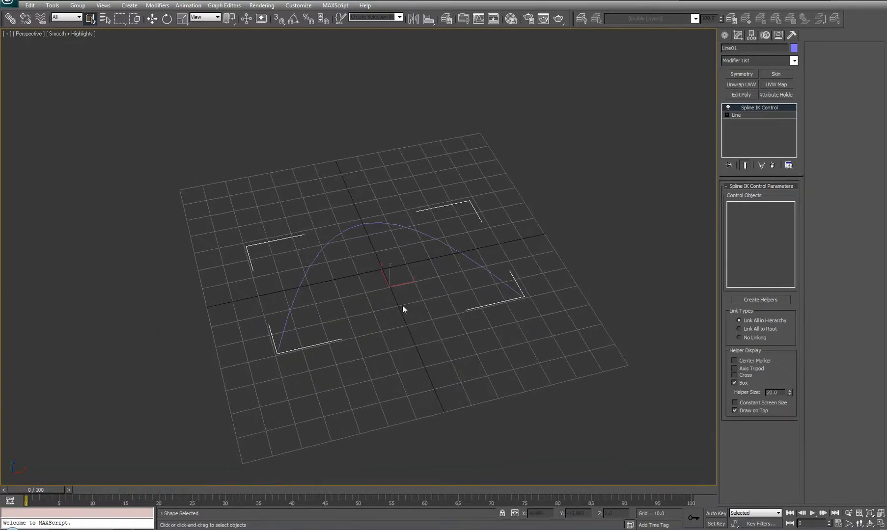
{"action": "left_click", "coordinate": [764, 300]}
{"action": "right_click", "coordinate": [455, 363]}
Select all three point helpers on the curve and set their object color to pale yellow
{"action": "left_click", "coordinate": [312, 357]}
{"action": "left_click", "coordinate": [286, 367]}
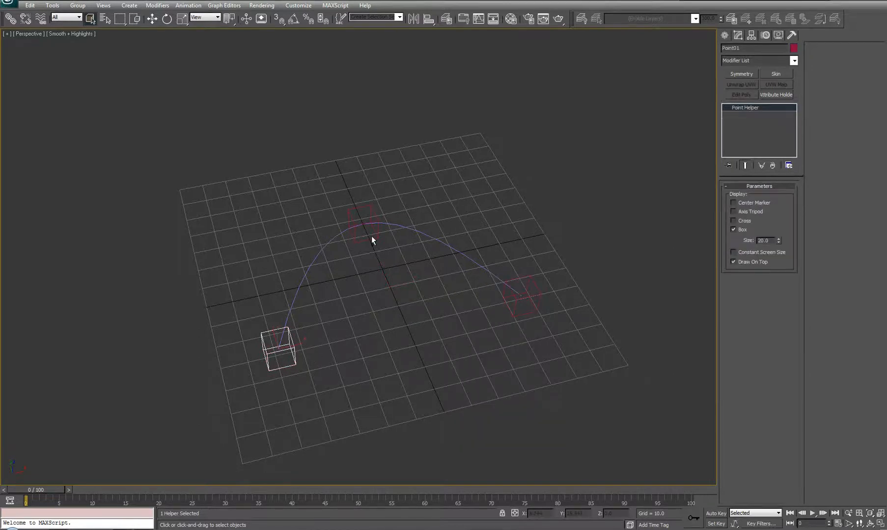
{"action": "left_click", "coordinate": [372, 238], "text": "ctrl"}
{"action": "left_click", "coordinate": [509, 314], "text": "ctrl"}
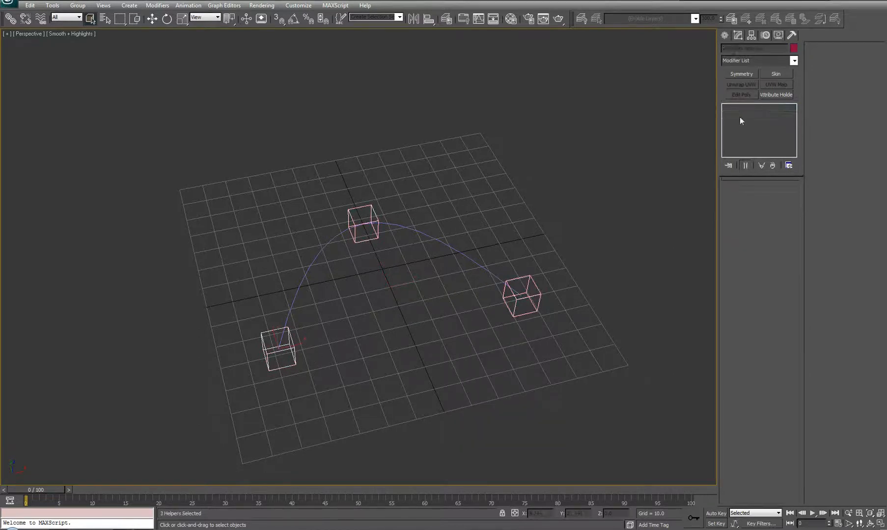
{"action": "left_click", "coordinate": [794, 49]}
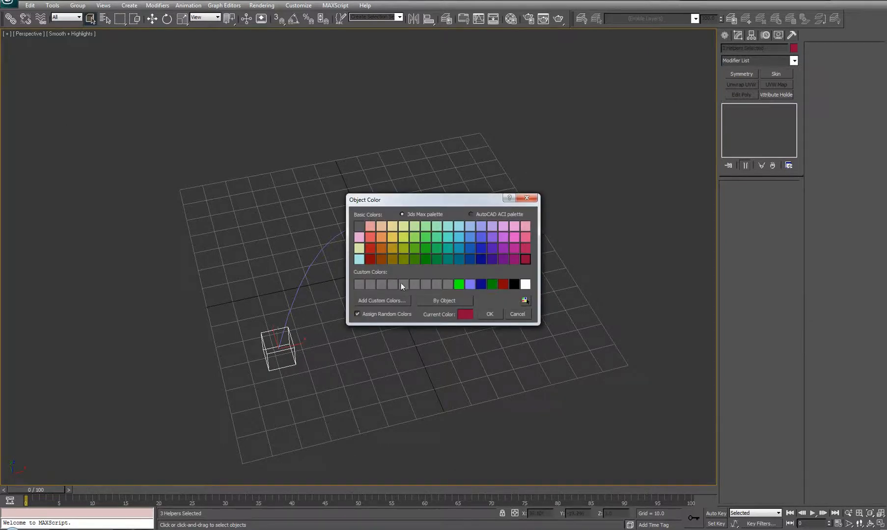
{"action": "left_click", "coordinate": [359, 248]}
{"action": "left_click", "coordinate": [490, 314]}
{"action": "middle_click_drag", "start_coordinate": [422, 319], "coordinate": [429, 297]}
{"action": "left_click", "coordinate": [377, 288]}
{"action": "middle_click_drag", "start_coordinate": [378, 288], "coordinate": [386, 306], "text": "alt"}
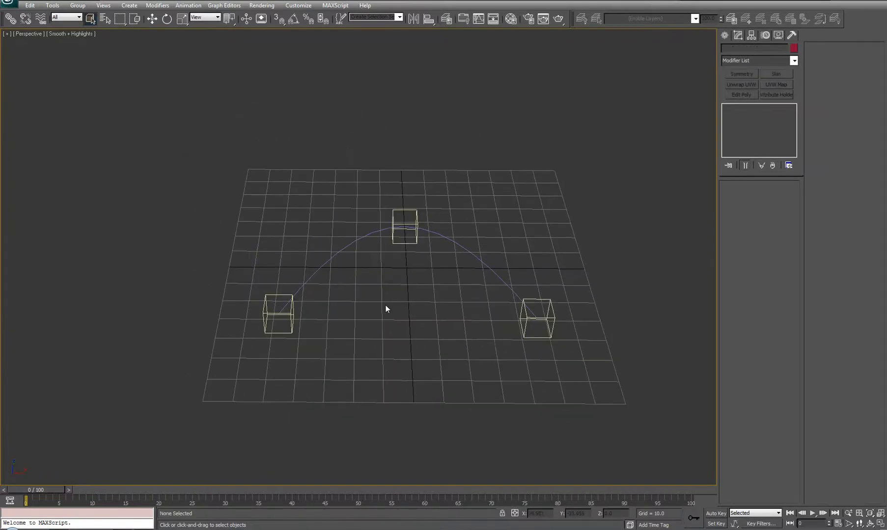
Create a single bone with an end nub in front of the grid and finish bone creation
{"action": "middle_click_drag", "start_coordinate": [432, 277], "coordinate": [390, 243]}
{"action": "left_click", "coordinate": [725, 36]}
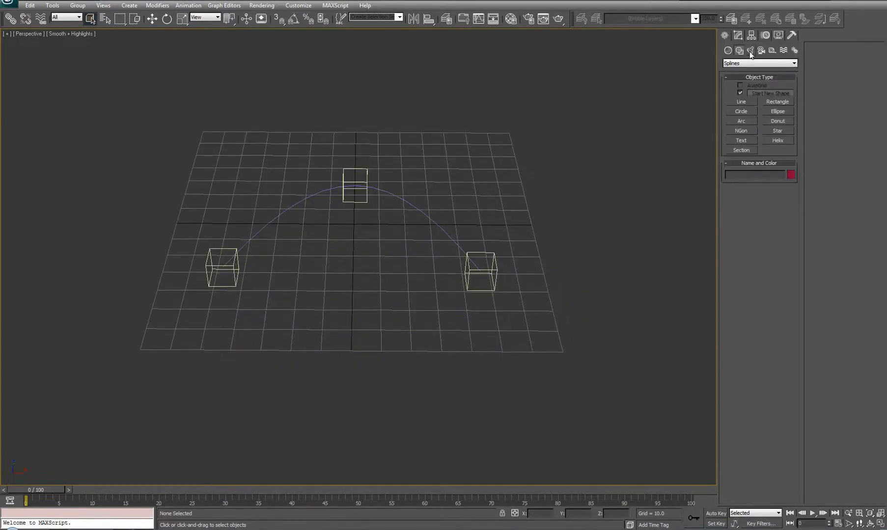
{"action": "left_click", "coordinate": [794, 50]}
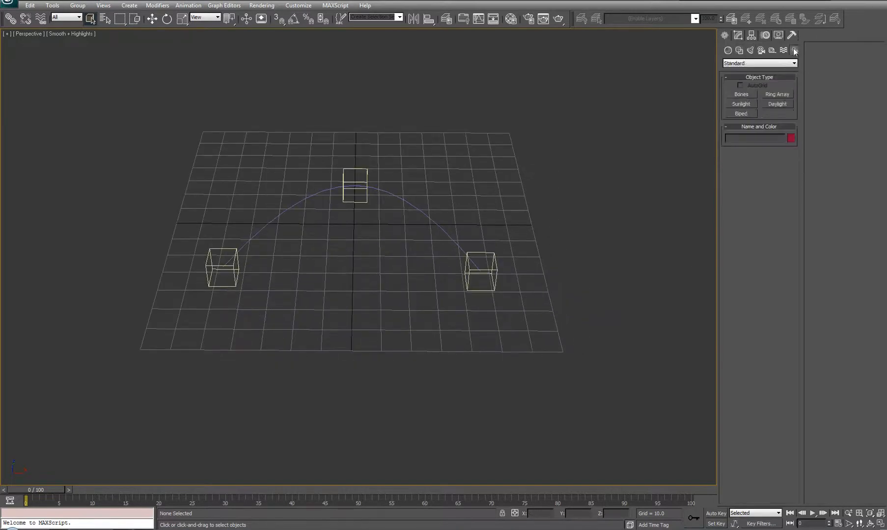
{"action": "left_click", "coordinate": [741, 94]}
{"action": "left_click", "coordinate": [263, 370]}
{"action": "left_click", "coordinate": [404, 372]}
{"action": "right_click", "coordinate": [405, 374]}
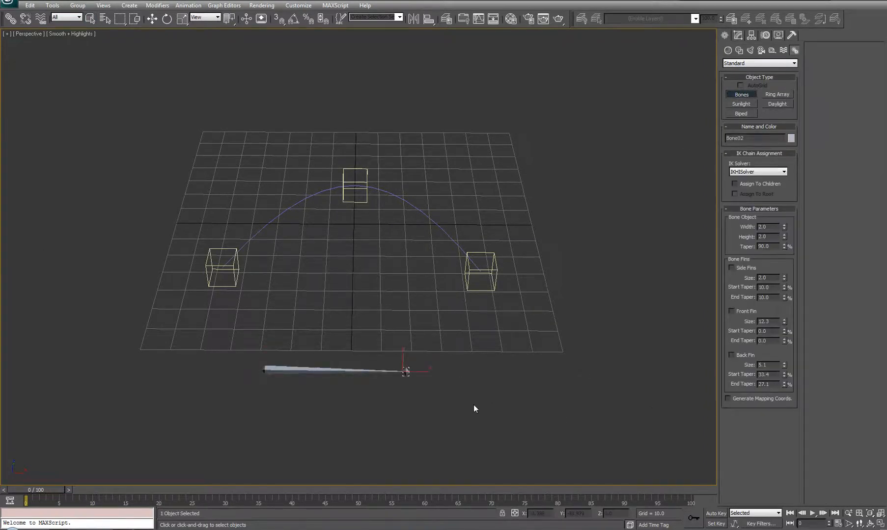
{"action": "middle_click_drag", "start_coordinate": [517, 379], "coordinate": [540, 369]}
{"action": "right_click", "coordinate": [537, 365]}
{"action": "middle_click_drag", "start_coordinate": [480, 368], "coordinate": [493, 363]}
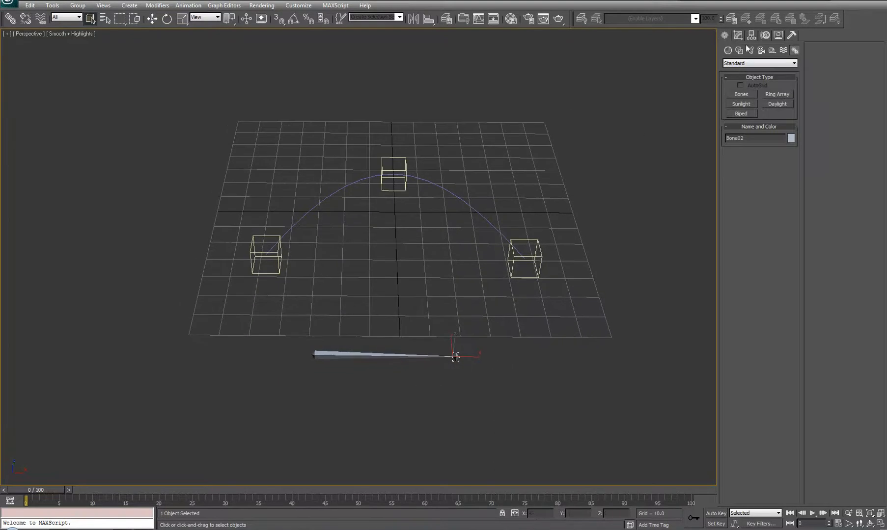
Create a small box point helper in front of the bone's start and clone it as one copy along X near the tip
{"action": "left_click", "coordinate": [772, 51]}
{"action": "left_click", "coordinate": [741, 123]}
{"action": "left_click", "coordinate": [305, 408]}
{"action": "left_click_drag", "start_coordinate": [776, 233], "coordinate": [779, 252]}
{"action": "key", "text": "w"}
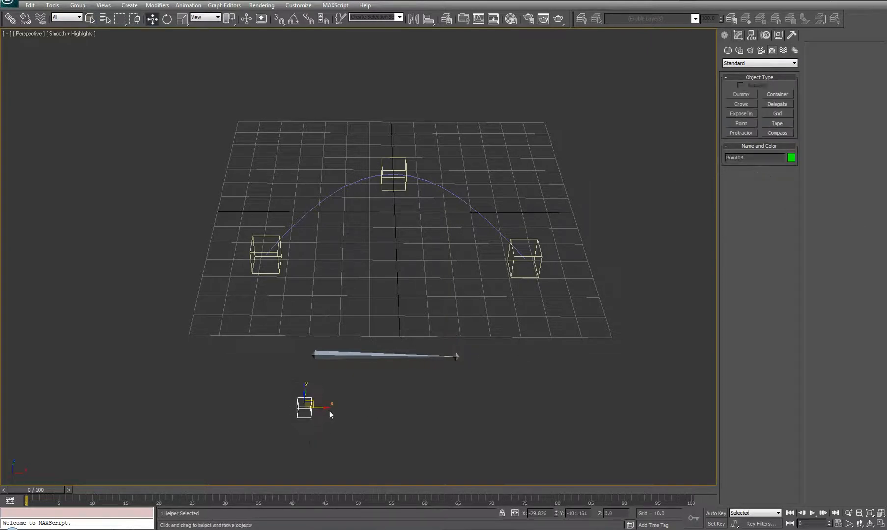
{"action": "left_click_drag", "start_coordinate": [325, 410], "coordinate": [482, 408], "text": "shift"}
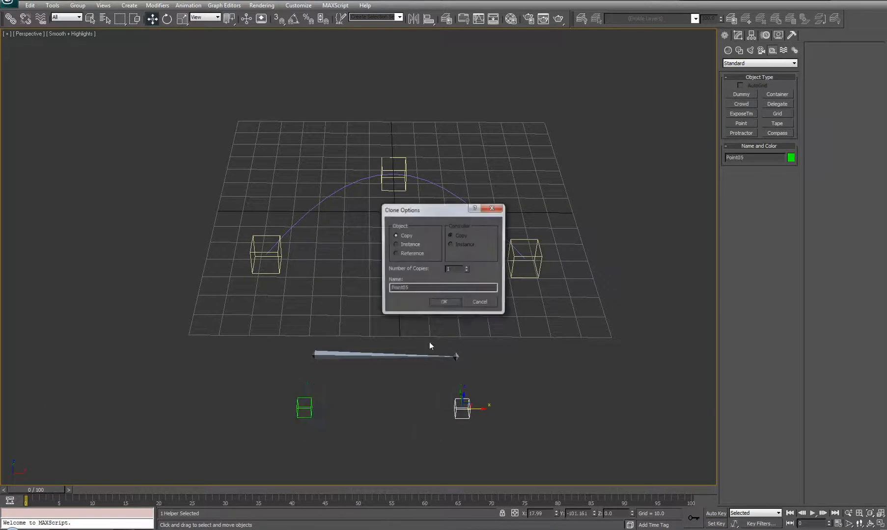
{"action": "left_click", "coordinate": [444, 303]}
Align the first point helper to the long bone, pivot to pivot, on all position and orientation axes
{"action": "mouse_move", "coordinate": [439, 309]}
{"action": "middle_mouse_down", "text": "alt"}
{"action": "mouse_move", "coordinate": [402, 307]}
{"action": "mouse_move", "coordinate": [310, 357]}
{"action": "middle_mouse_up", "text": "alt"}
{"action": "left_click", "coordinate": [325, 340]}
{"action": "left_click", "coordinate": [428, 20]}
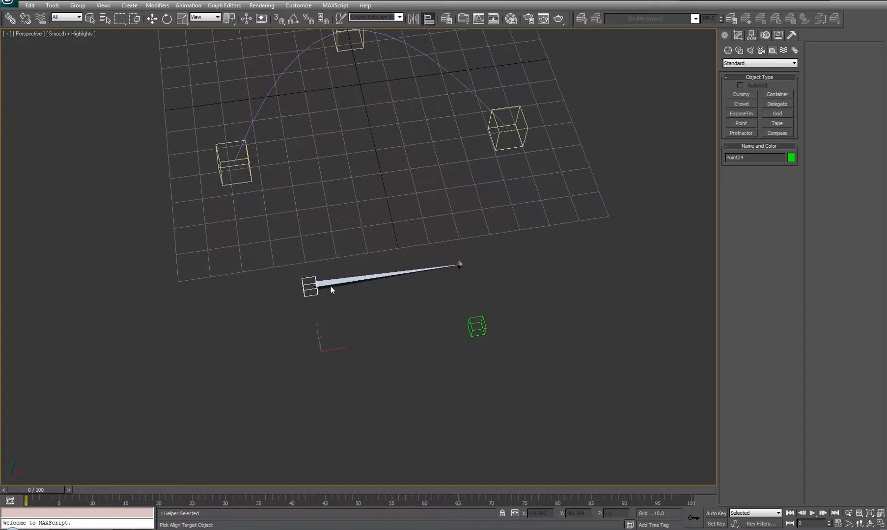
{"action": "left_click", "coordinate": [331, 286]}
{"action": "left_click", "coordinate": [409, 205]}
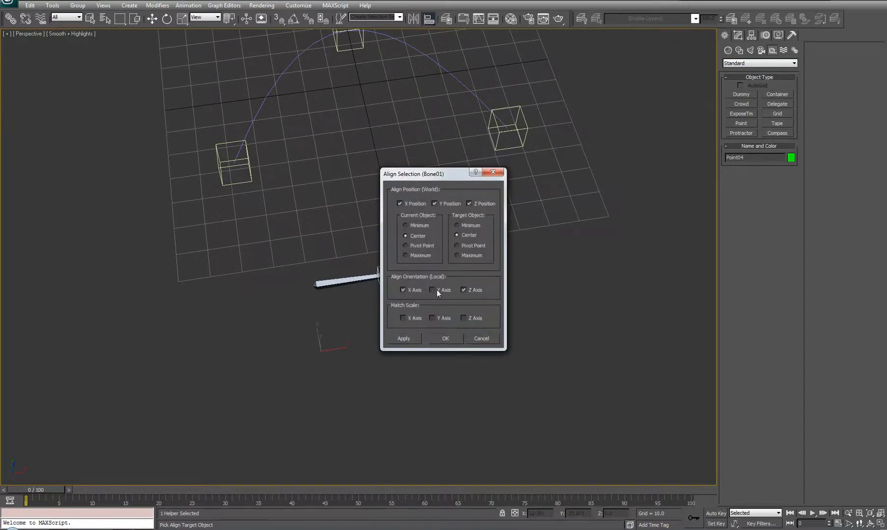
{"action": "left_click", "coordinate": [458, 247]}
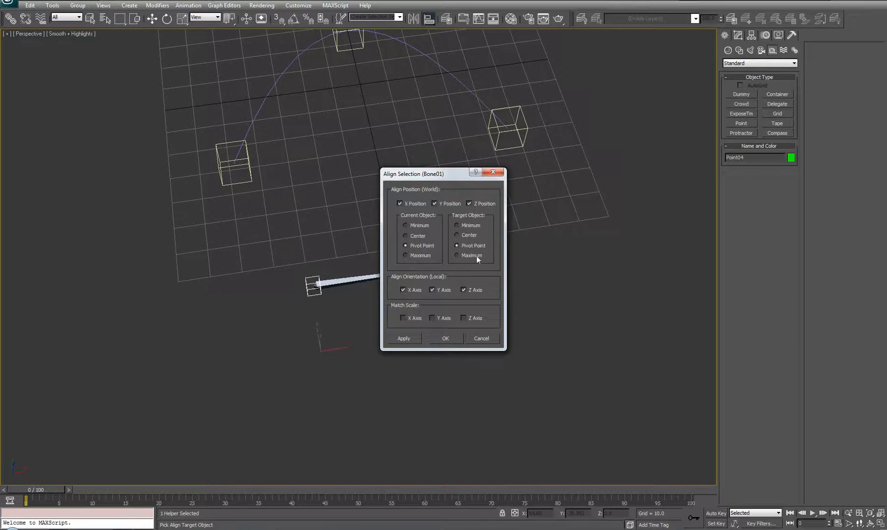
{"action": "left_click", "coordinate": [449, 343]}
Align the copied point helper to the small end bone at the tip
{"action": "key", "text": "w"}
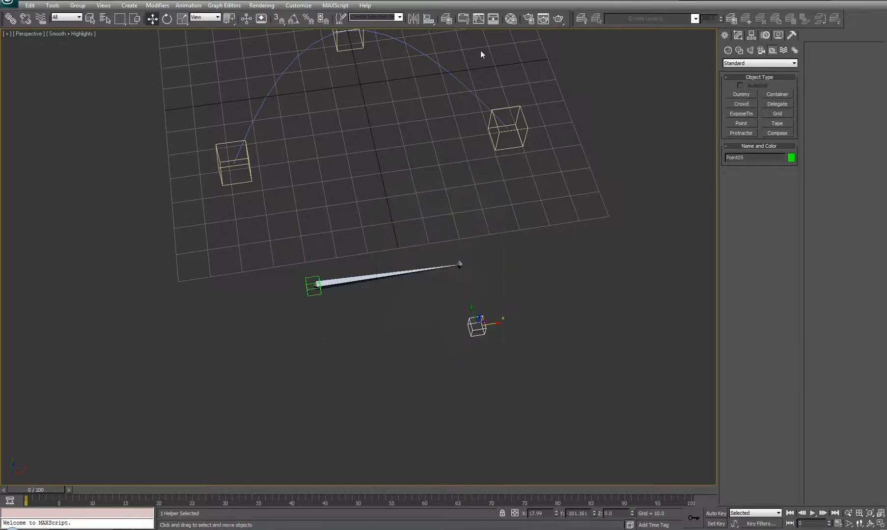
{"action": "left_click", "coordinate": [428, 20]}
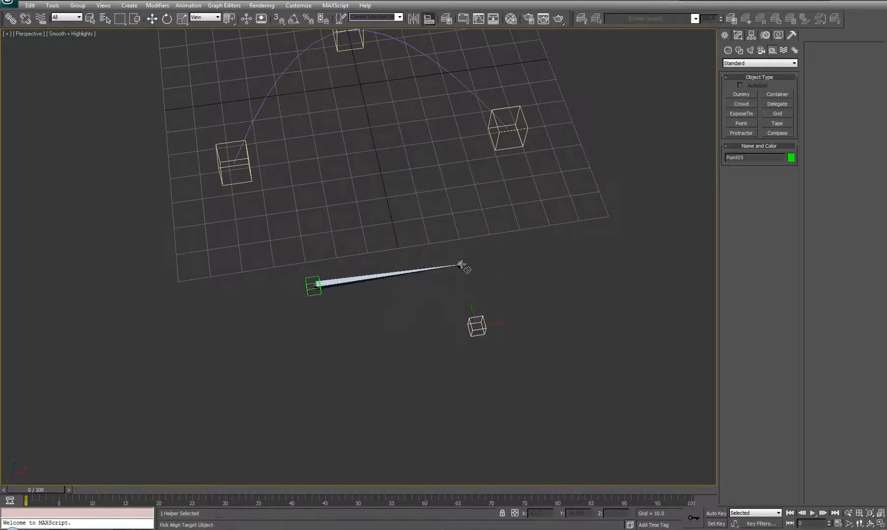
{"action": "left_click", "coordinate": [461, 264]}
{"action": "left_click", "coordinate": [447, 339]}
Apply a Position Constraint to the long bone with the point helper at its start as target
{"action": "middle_click_drag", "start_coordinate": [452, 339], "coordinate": [446, 260], "text": "alt"}
{"action": "middle_click_drag", "start_coordinate": [446, 260], "coordinate": [362, 286]}
{"action": "left_click", "coordinate": [361, 286]}
{"action": "middle_click_drag", "start_coordinate": [392, 221], "coordinate": [359, 332], "text": "alt"}
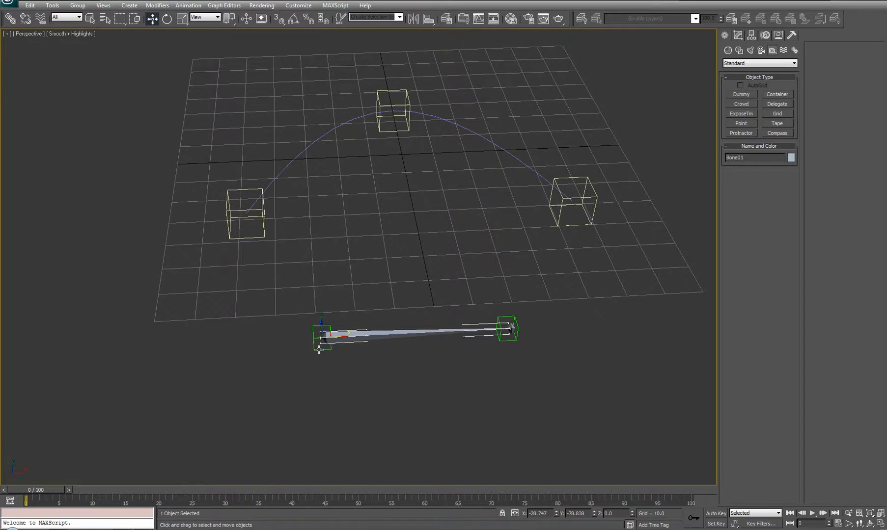
{"action": "left_click", "coordinate": [188, 5]}
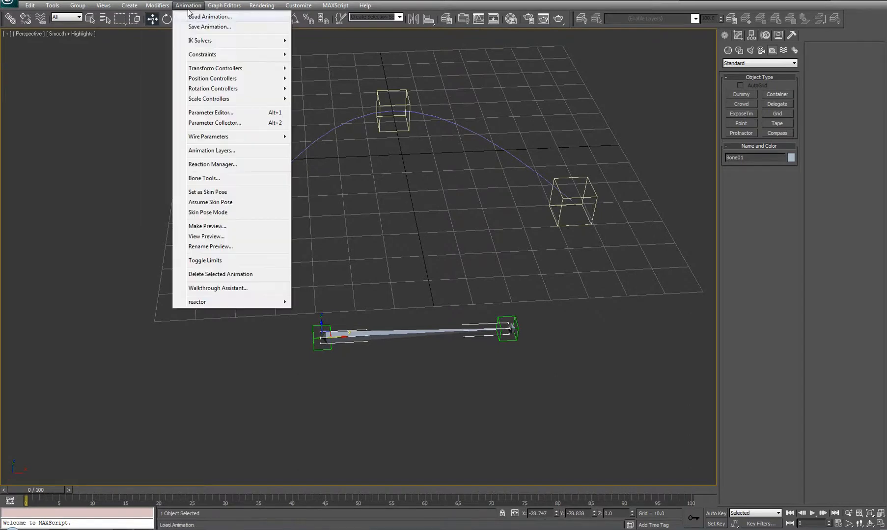
{"action": "mouse_move", "coordinate": [202, 54]}
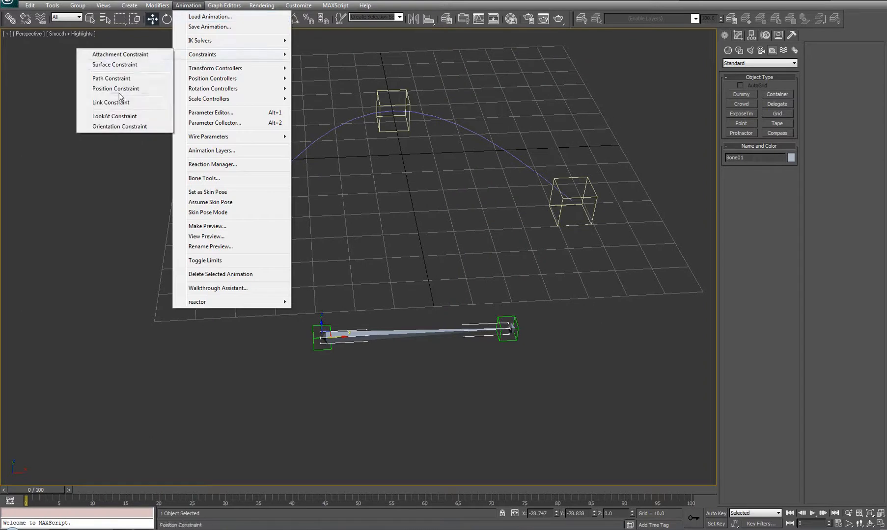
{"action": "left_click", "coordinate": [119, 90]}
{"action": "left_click", "coordinate": [313, 350]}
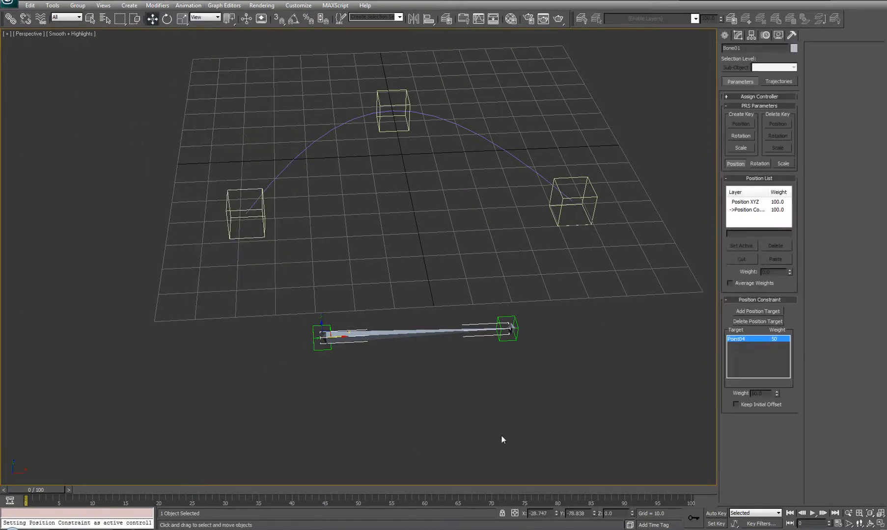
Test the position constraint by moving the start helper around, and cancel the move
{"action": "middle_click_drag", "start_coordinate": [522, 418], "coordinate": [517, 420]}
{"action": "middle_click_drag", "start_coordinate": [455, 395], "coordinate": [482, 351]}
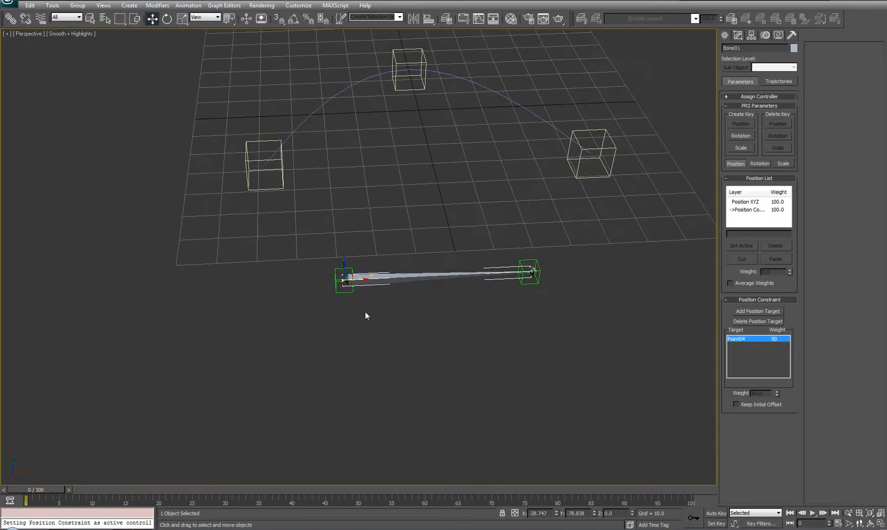
{"action": "left_click", "coordinate": [337, 291]}
{"action": "middle_click_drag", "start_coordinate": [415, 297], "coordinate": [398, 317], "text": "alt"}
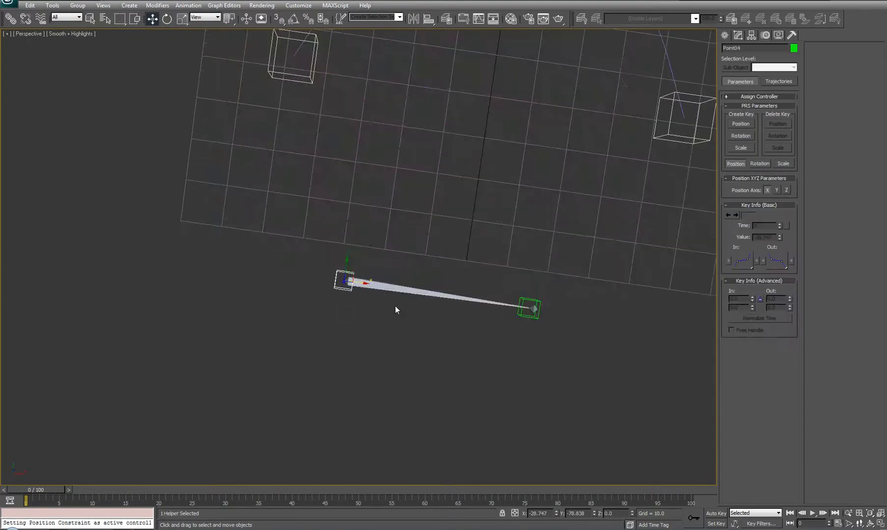
{"action": "left_click_drag", "start_coordinate": [351, 276], "coordinate": [323, 297]}
{"action": "right_click", "coordinate": [324, 297]}
{"action": "middle_click_drag", "start_coordinate": [449, 317], "coordinate": [455, 262], "text": "alt"}
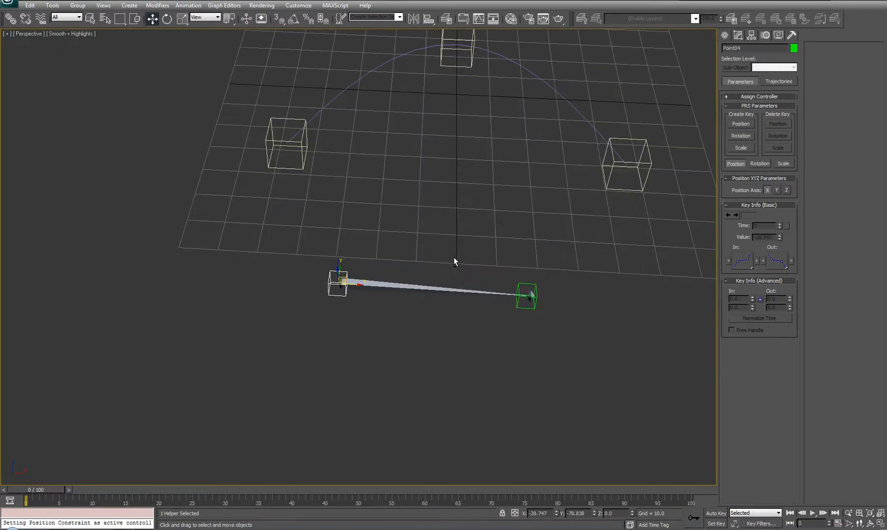
{"action": "middle_click_drag", "start_coordinate": [521, 259], "coordinate": [457, 279], "text": "alt"}
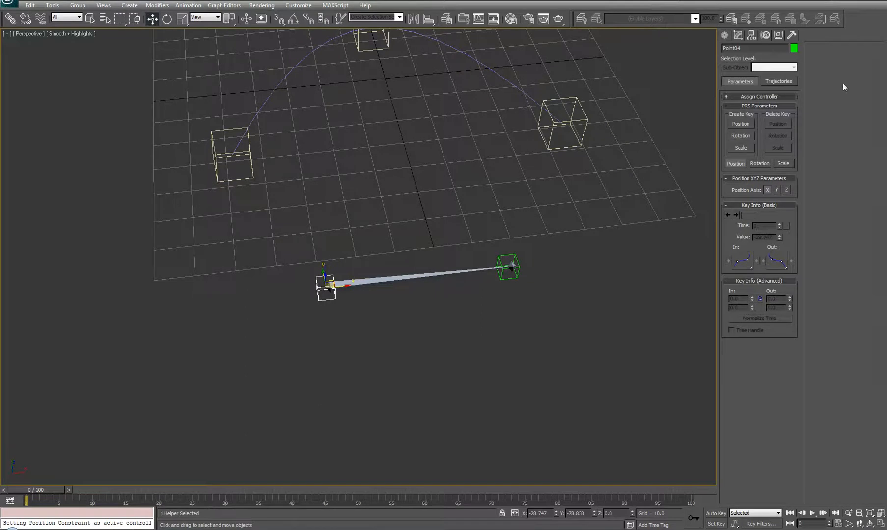
Add a LookAt Constraint to the long bone targeting the tip's point helper and turn off Viewline Length Absolute
{"action": "middle_click_drag", "start_coordinate": [433, 296], "coordinate": [440, 264]}
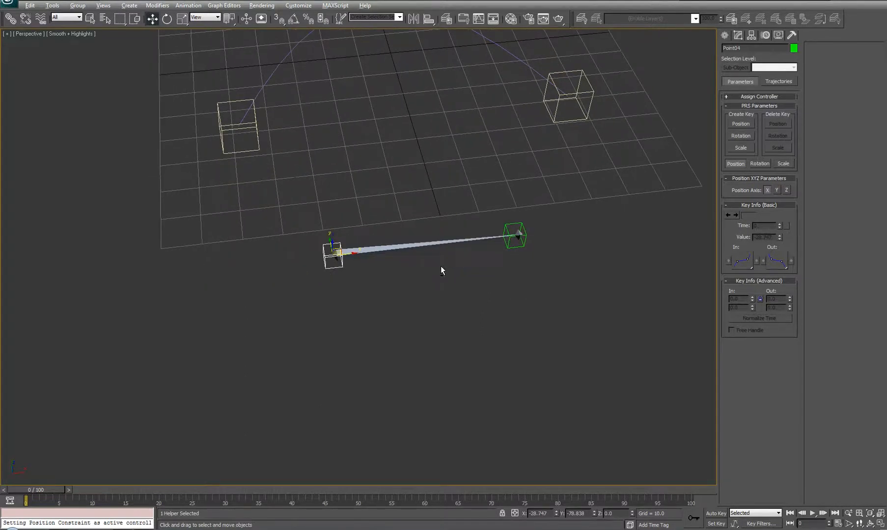
{"action": "left_click", "coordinate": [369, 248]}
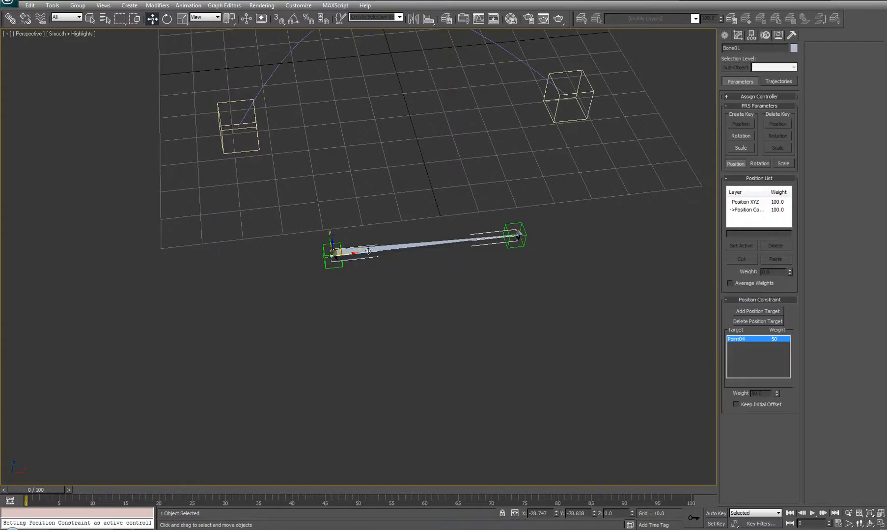
{"action": "middle_click_drag", "start_coordinate": [464, 280], "coordinate": [437, 325]}
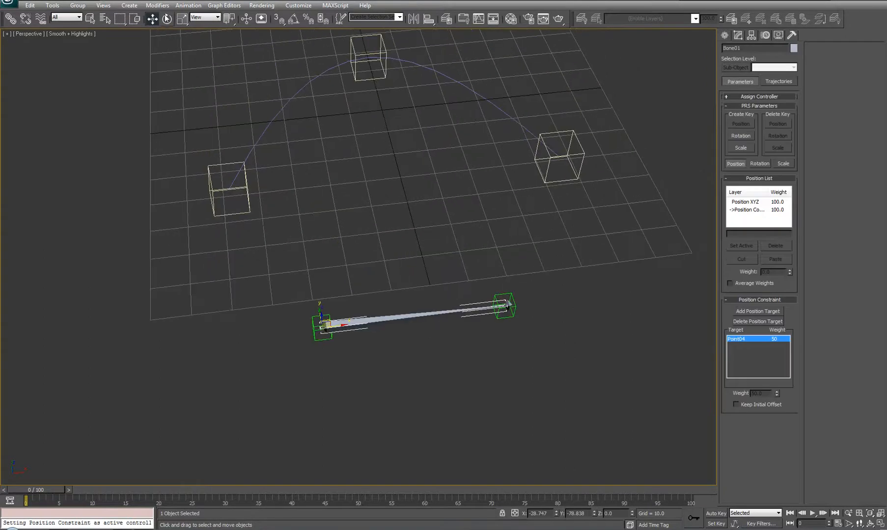
{"action": "left_click", "coordinate": [188, 6]}
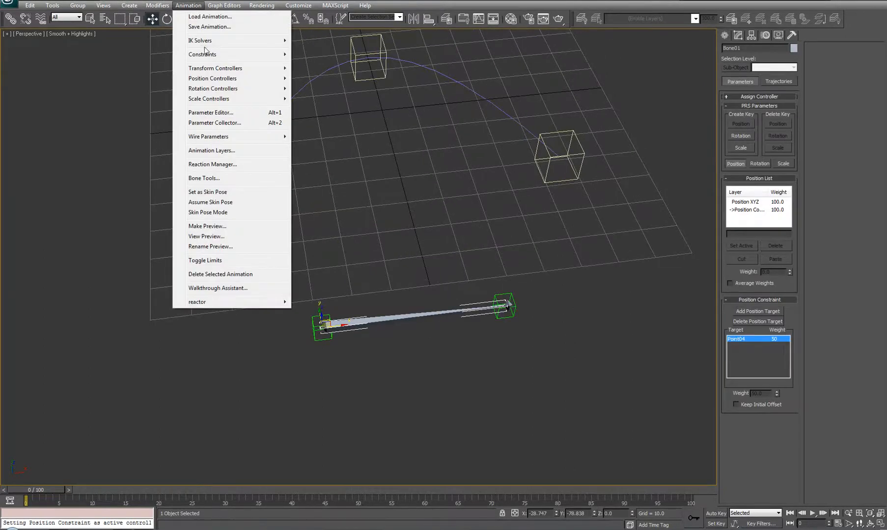
{"action": "mouse_move", "coordinate": [204, 54]}
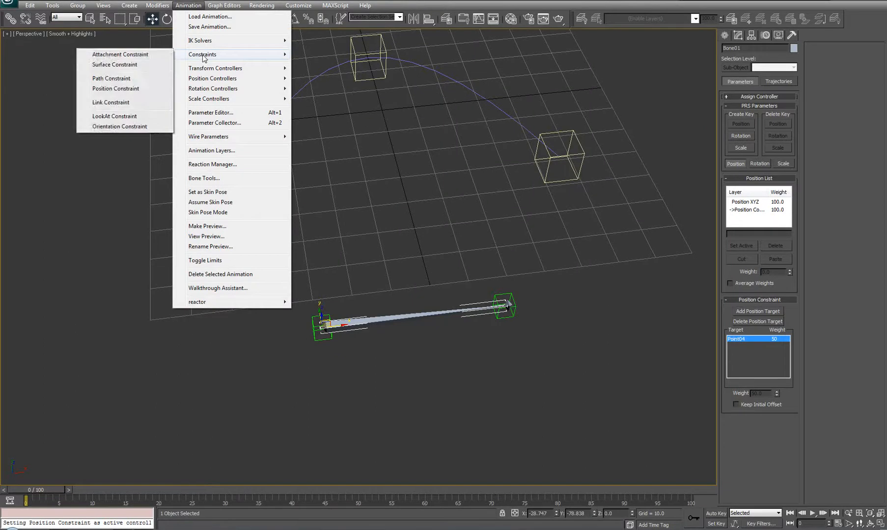
{"action": "left_click", "coordinate": [110, 116]}
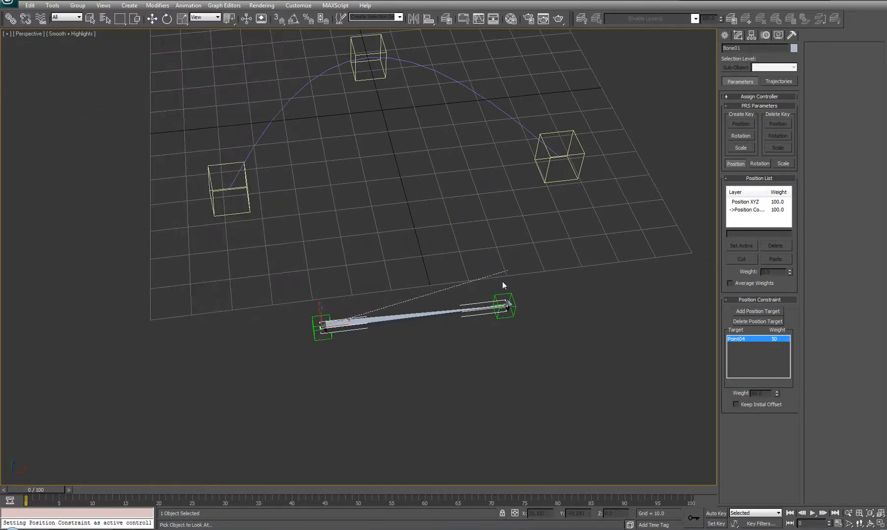
{"action": "left_click", "coordinate": [496, 295]}
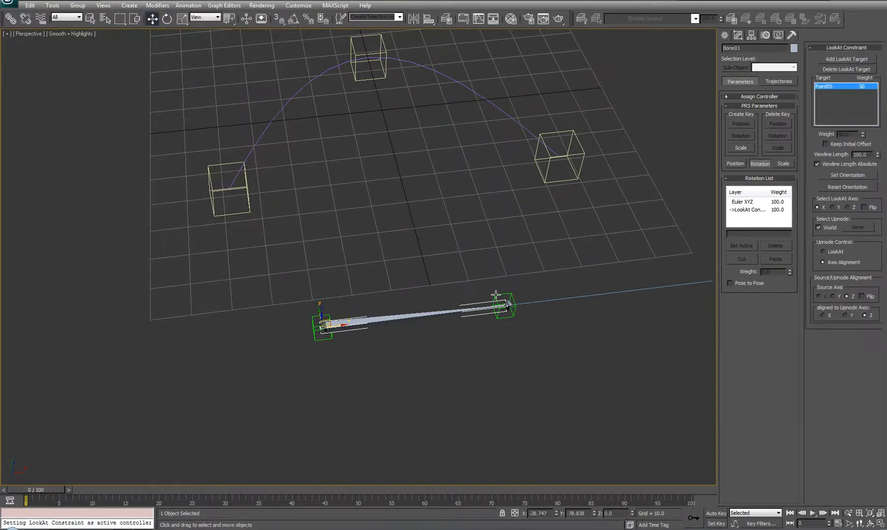
{"action": "left_click", "coordinate": [847, 163]}
Test the LookAt constraint by moving the tip's point helper around, and cancel the move
{"action": "middle_click_drag", "start_coordinate": [486, 321], "coordinate": [409, 330]}
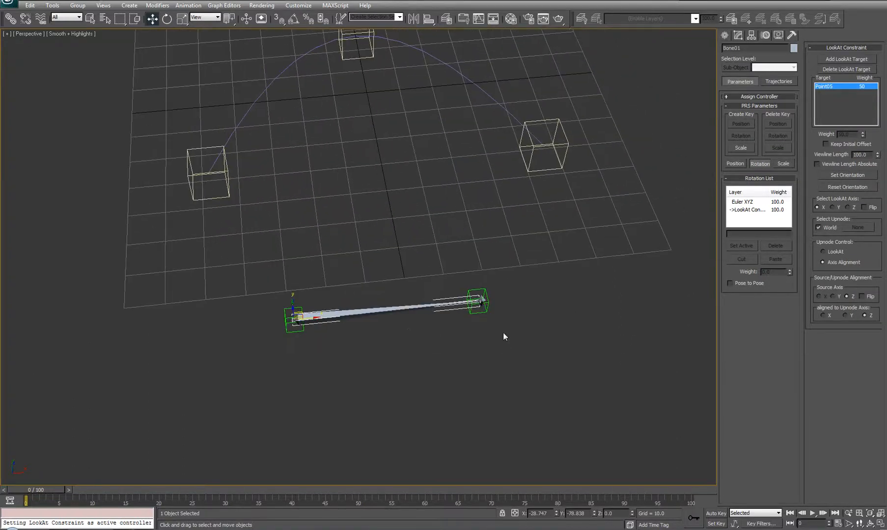
{"action": "left_click", "coordinate": [476, 312]}
{"action": "middle_click_drag", "start_coordinate": [511, 313], "coordinate": [494, 356], "text": "alt"}
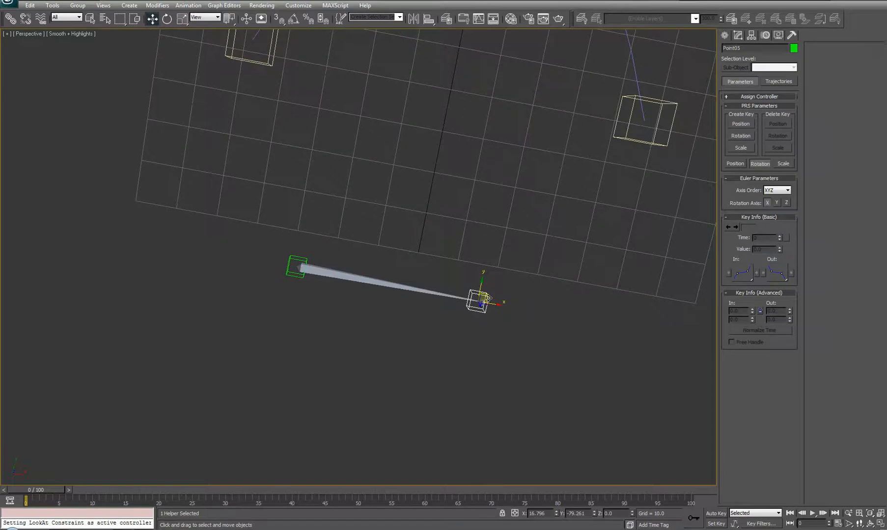
{"action": "left_click_drag", "start_coordinate": [487, 296], "coordinate": [533, 185]}
{"action": "left_click_drag", "start_coordinate": [480, 147], "coordinate": [424, 355]}
{"action": "right_click", "coordinate": [424, 355]}
Apply a Position Constraint to the small end bone with the tip's point helper as target
{"action": "middle_click_drag", "start_coordinate": [424, 354], "coordinate": [430, 192], "text": "alt"}
{"action": "middle_click_drag", "start_coordinate": [430, 192], "coordinate": [379, 254]}
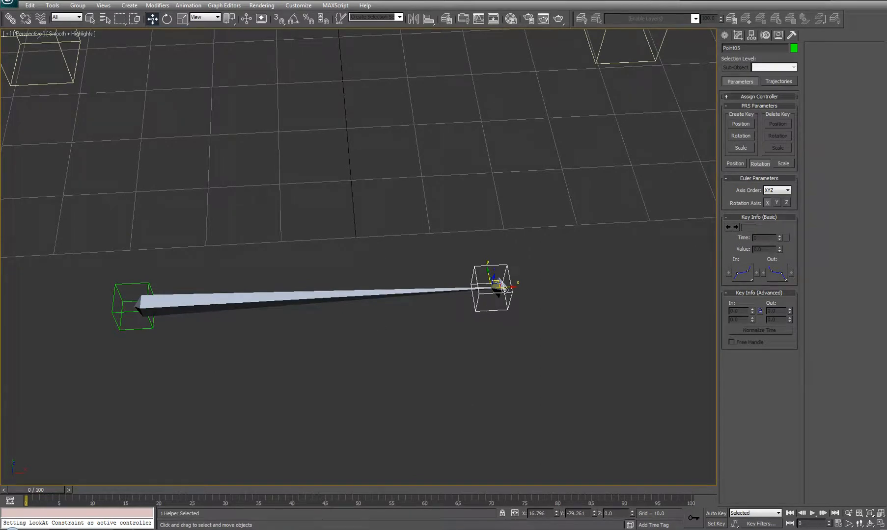
{"action": "middle_click_drag", "start_coordinate": [499, 296], "coordinate": [532, 335], "text": "alt"}
{"action": "left_click", "coordinate": [532, 334]}
{"action": "left_click", "coordinate": [497, 288]}
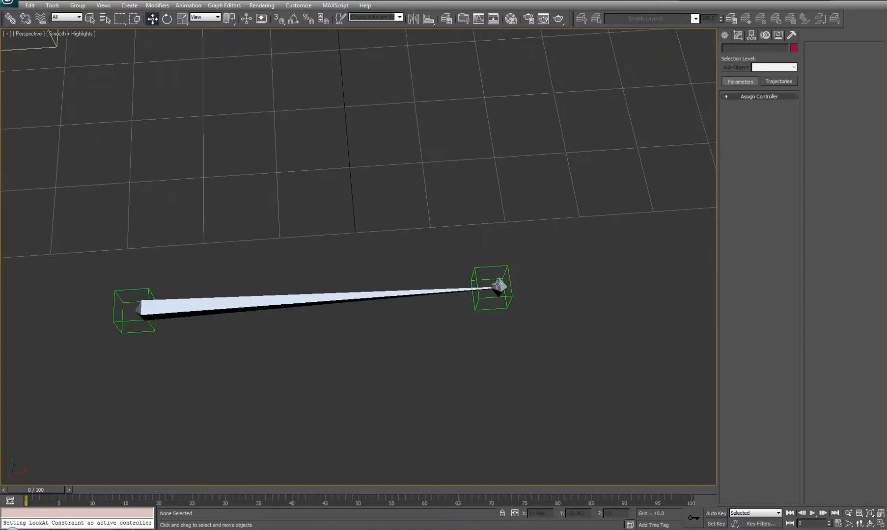
{"action": "left_click", "coordinate": [187, 6]}
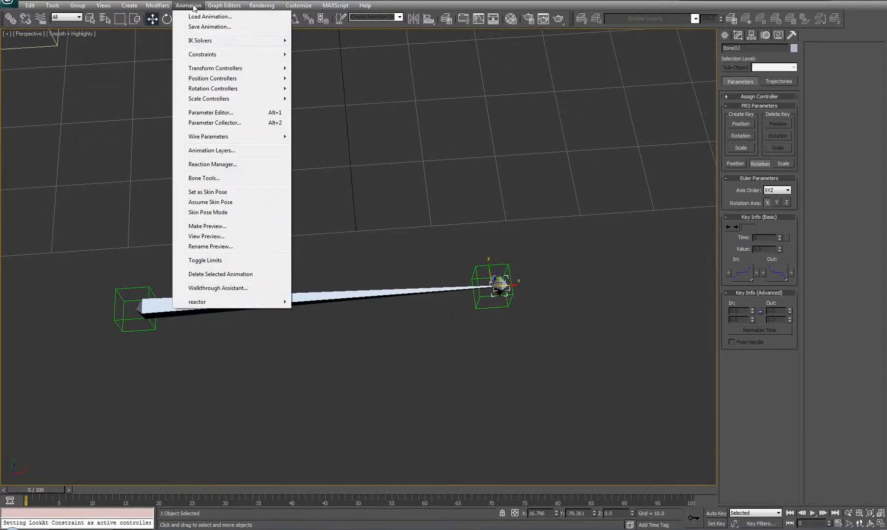
{"action": "mouse_move", "coordinate": [199, 40]}
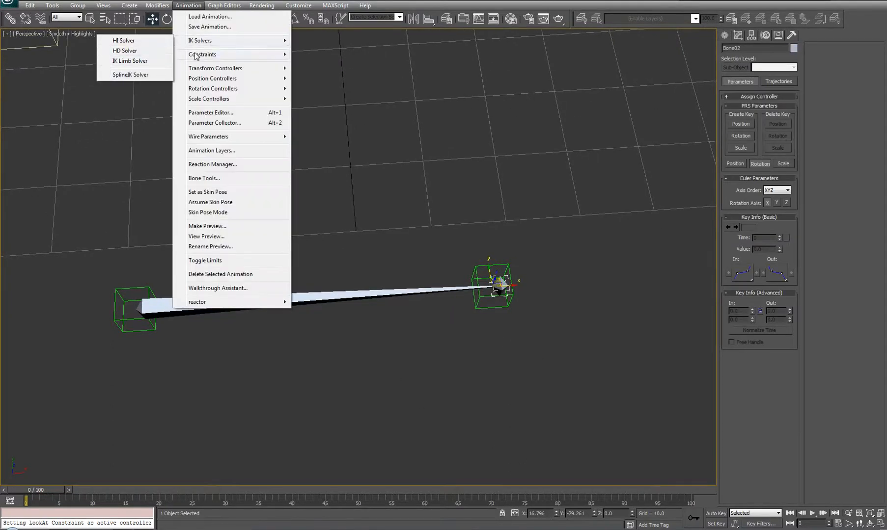
{"action": "left_click", "coordinate": [115, 89]}
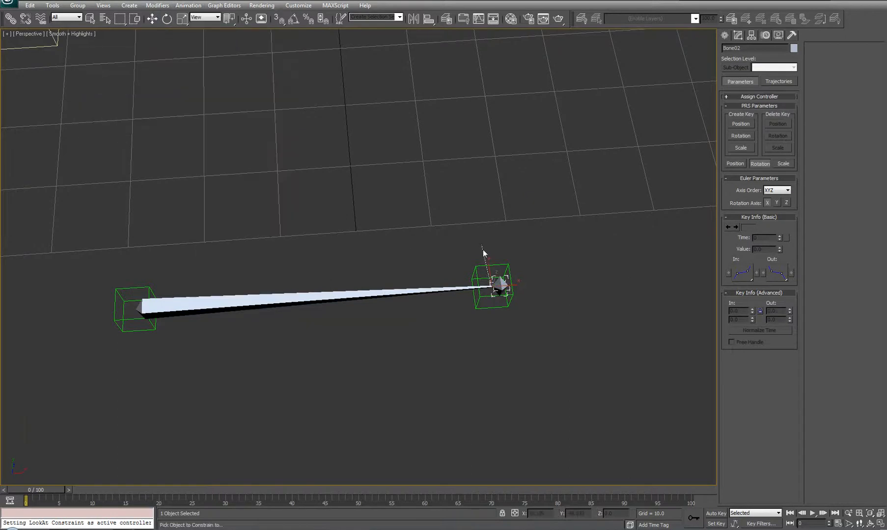
{"action": "left_click", "coordinate": [475, 267]}
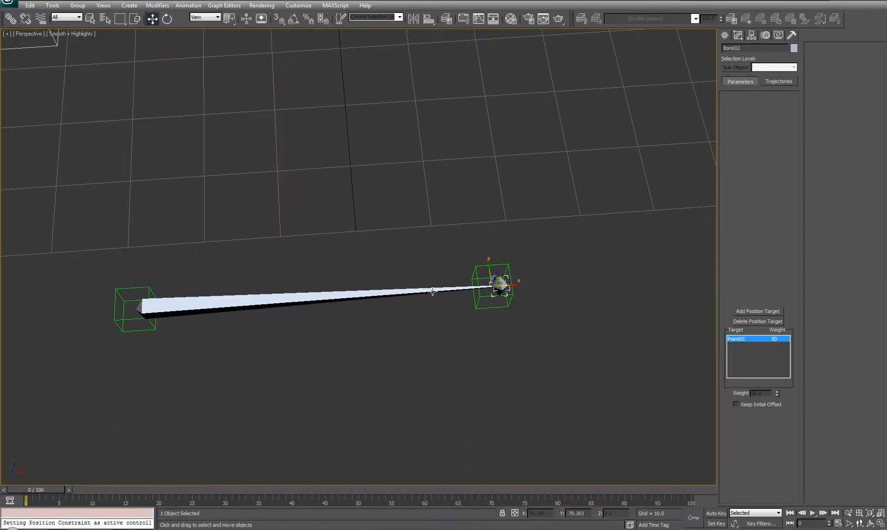
Open Bone Tools at the long bone's Object Properties and test its stretching by moving the tip's point helper, cancelling the move
{"action": "left_click", "coordinate": [187, 5]}
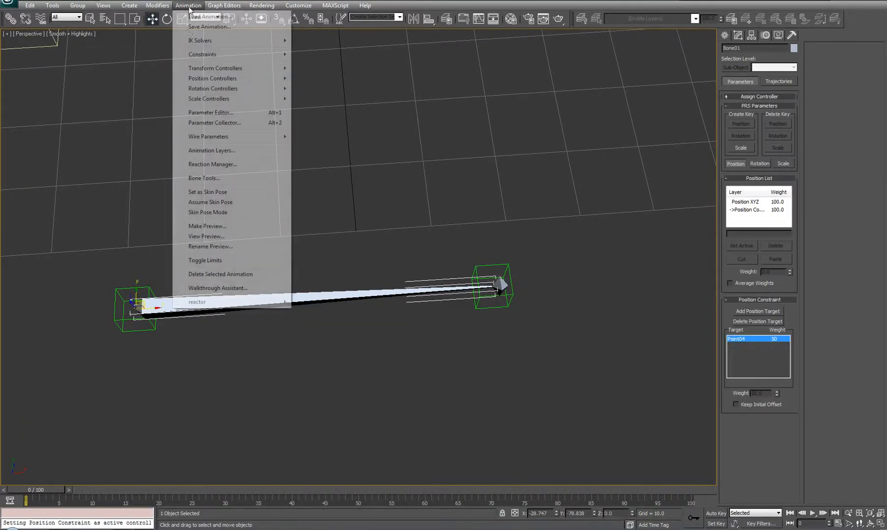
{"action": "left_click", "coordinate": [204, 178]}
{"action": "scroll", "coordinate": [121, 113], "scroll_direction": "down", "scroll_amount": 5}
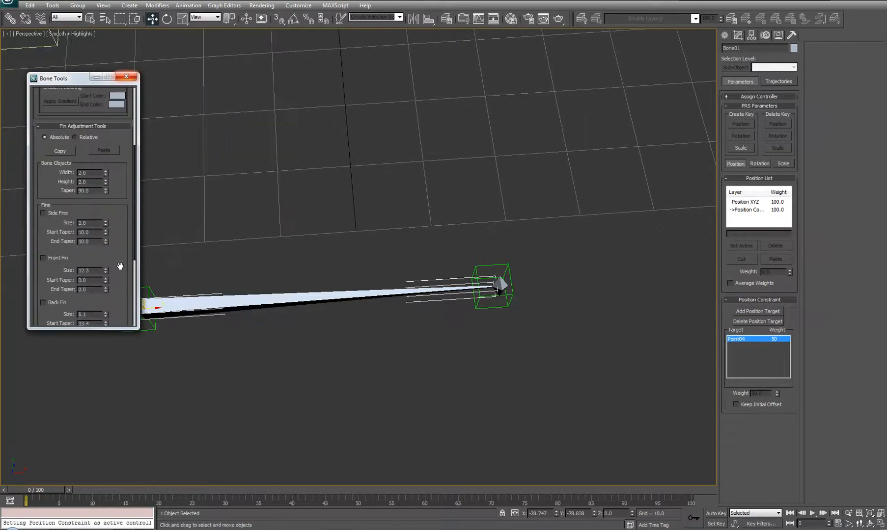
{"action": "scroll", "coordinate": [119, 267], "scroll_direction": "down", "scroll_amount": 5}
{"action": "middle_click_drag", "start_coordinate": [240, 300], "coordinate": [349, 248]}
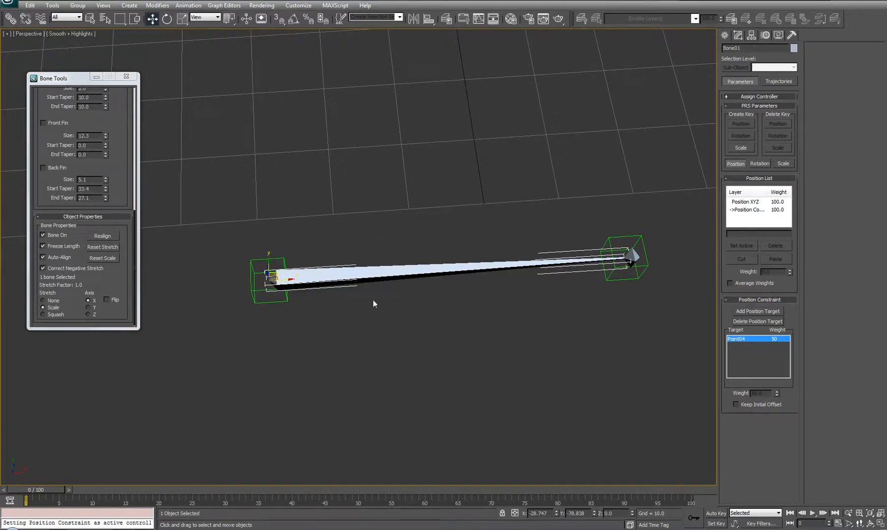
{"action": "left_click", "coordinate": [638, 264]}
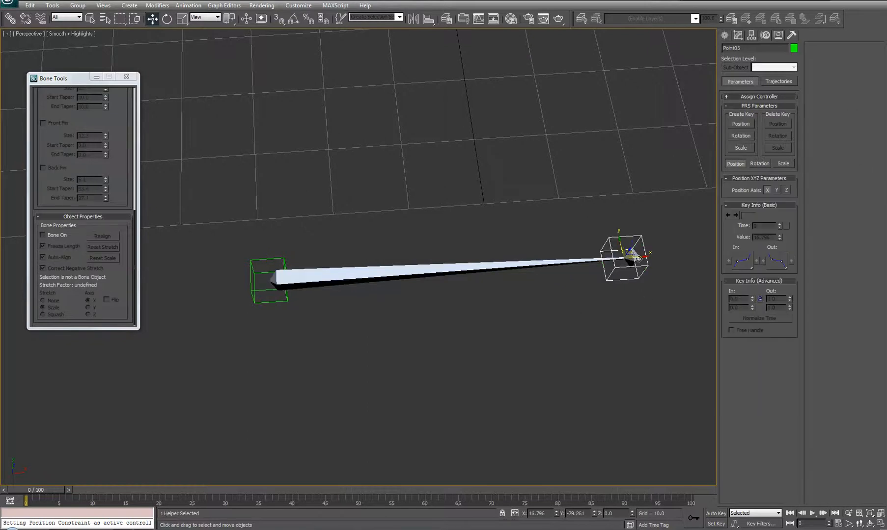
{"action": "left_click_drag", "start_coordinate": [630, 266], "coordinate": [414, 254]}
Set the long bone's stretch type to Squash, test it by moving the tip's point helper, and cancel the move
{"action": "left_click", "coordinate": [352, 275]}
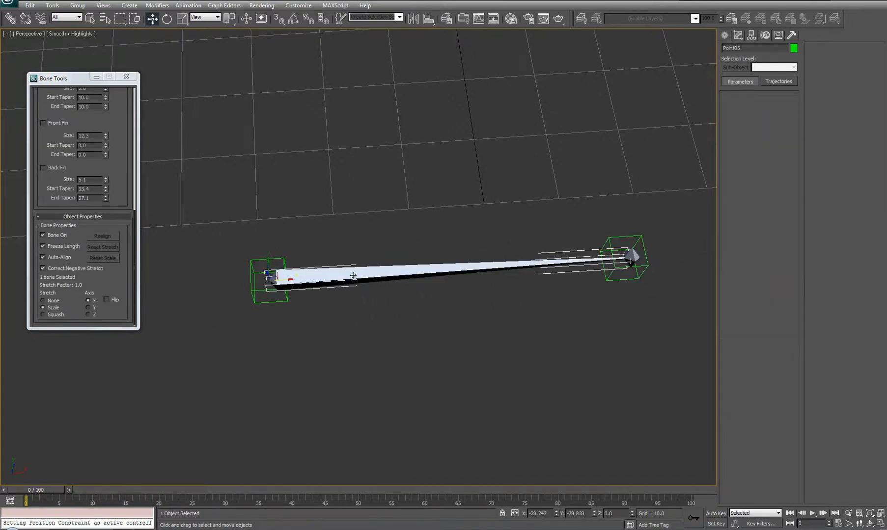
{"action": "left_click", "coordinate": [51, 317]}
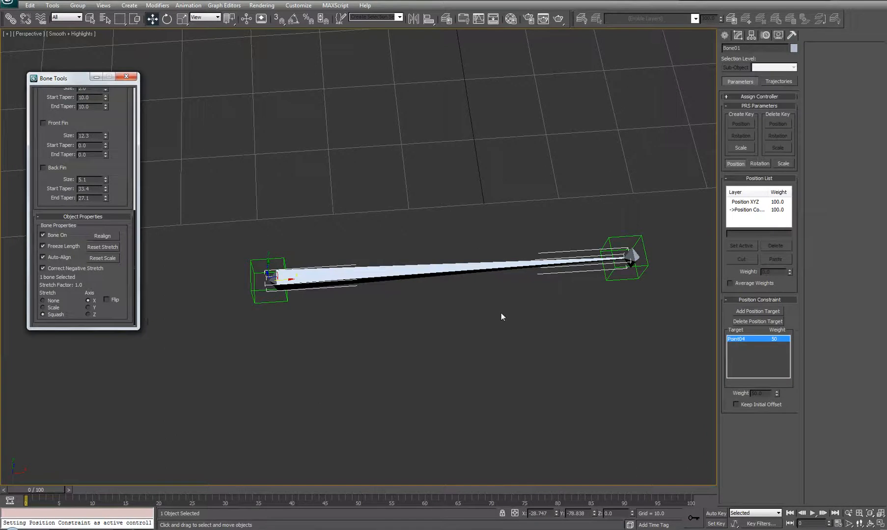
{"action": "left_click", "coordinate": [616, 282]}
{"action": "left_click_drag", "start_coordinate": [614, 256], "coordinate": [460, 269]}
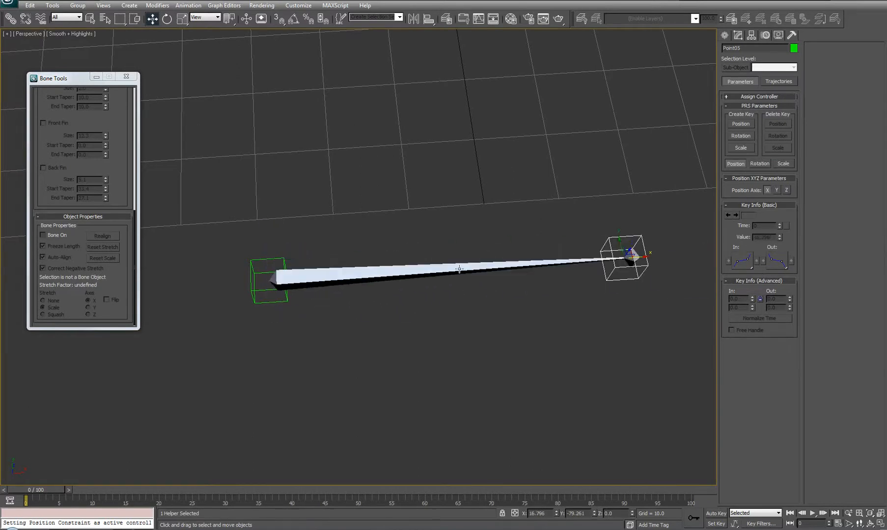
{"action": "mouse_move", "coordinate": [431, 334]}
{"action": "middle_mouse_down", "text": "alt"}
{"action": "mouse_move", "coordinate": [431, 349]}
{"action": "mouse_move", "coordinate": [425, 344]}
{"action": "middle_mouse_up", "text": "alt"}
{"action": "scroll", "coordinate": [425, 344], "scroll_direction": "down", "scroll_amount": 3}
{"action": "mouse_move", "coordinate": [434, 310]}
{"action": "middle_mouse_down"}
{"action": "mouse_move", "coordinate": [439, 281]}
{"action": "mouse_move", "coordinate": [442, 304]}
{"action": "middle_mouse_up"}
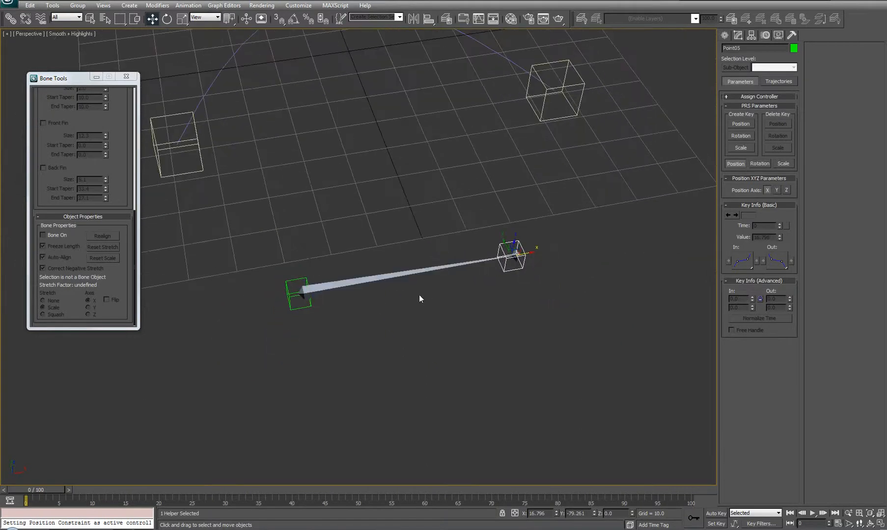
{"action": "left_click", "coordinate": [403, 275]}
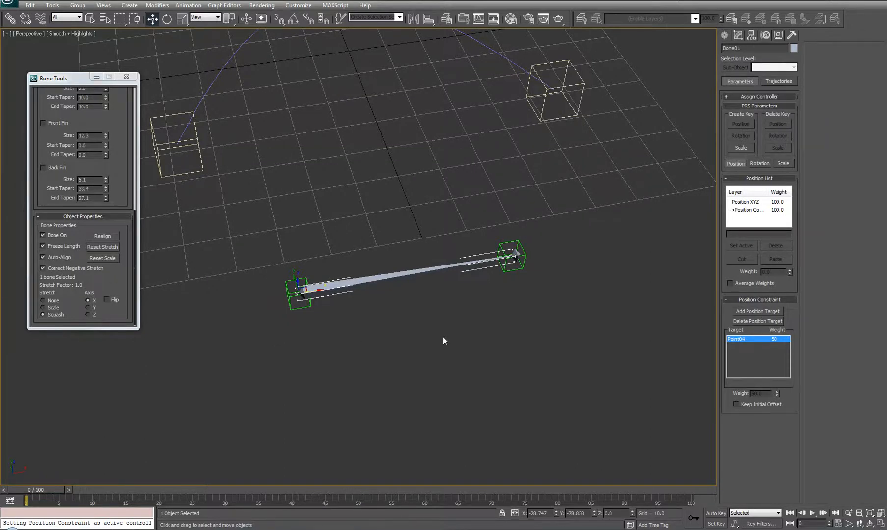
{"action": "middle_click_drag", "start_coordinate": [428, 305], "coordinate": [436, 322]}
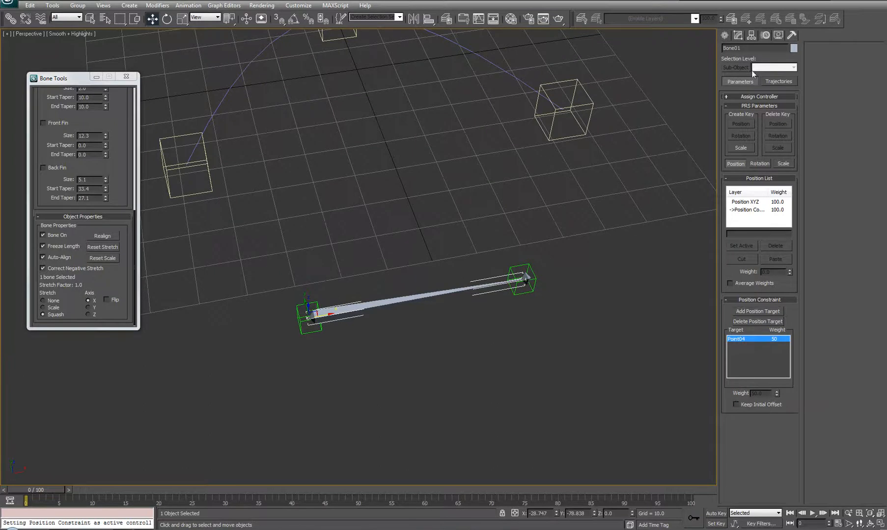
{"action": "middle_click_drag", "start_coordinate": [378, 301], "coordinate": [399, 289]}
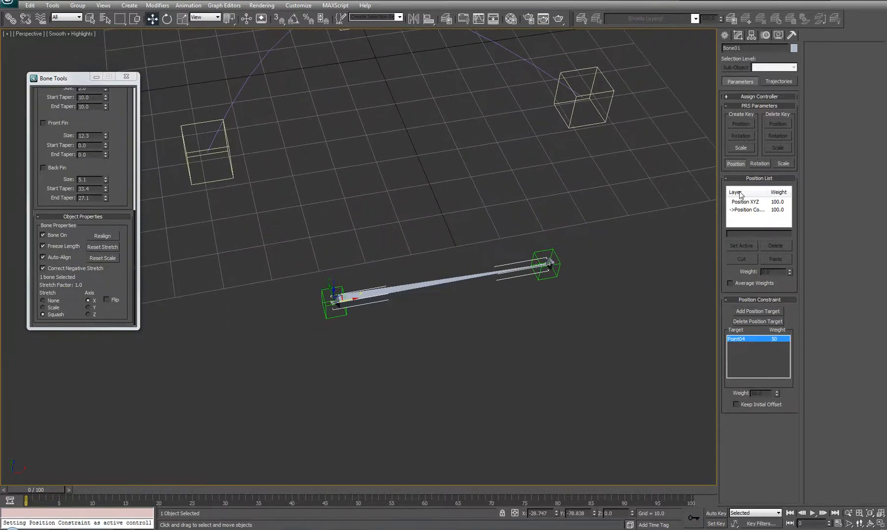
{"action": "left_click", "coordinate": [777, 82]}
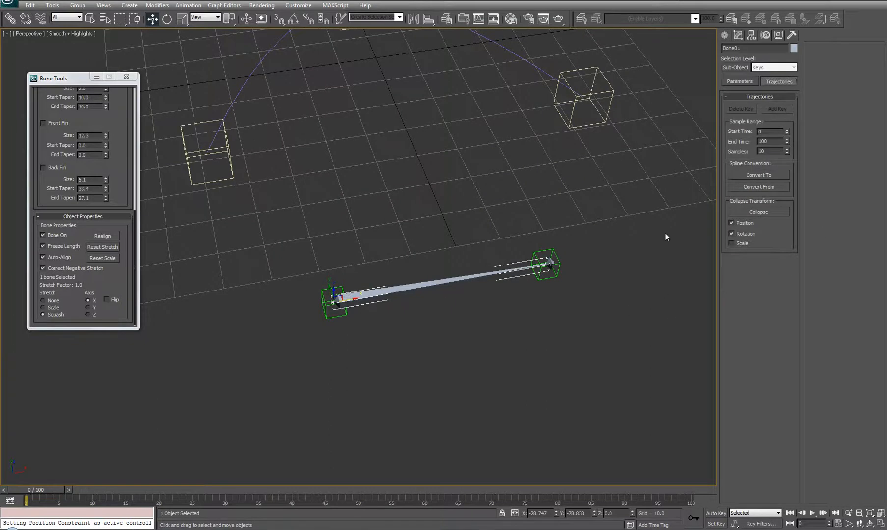
{"action": "middle_click_drag", "start_coordinate": [433, 313], "coordinate": [434, 341]}
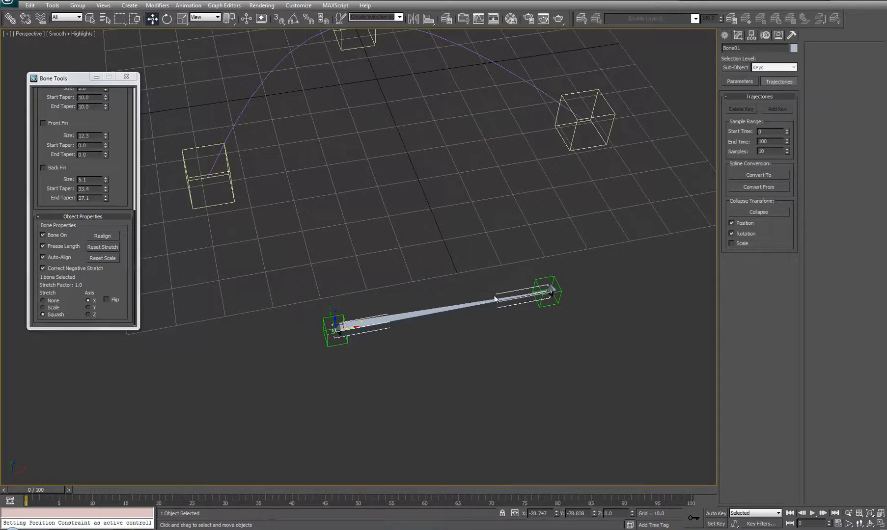
Test the bone setup again by briefly moving the tip's point helper, cancel the move, and reselect the long bone
{"action": "left_click", "coordinate": [538, 305]}
{"action": "mouse_move", "coordinate": [568, 289]}
{"action": "left_mouse_down"}
{"action": "mouse_move", "coordinate": [491, 303]}
{"action": "mouse_move", "coordinate": [562, 296]}
{"action": "left_mouse_up"}
{"action": "right_click", "coordinate": [562, 296]}
{"action": "left_click", "coordinate": [335, 328]}
{"action": "middle_click_drag", "start_coordinate": [398, 328], "coordinate": [420, 320]}
{"action": "left_click", "coordinate": [373, 310]}
{"action": "left_click", "coordinate": [412, 280]}
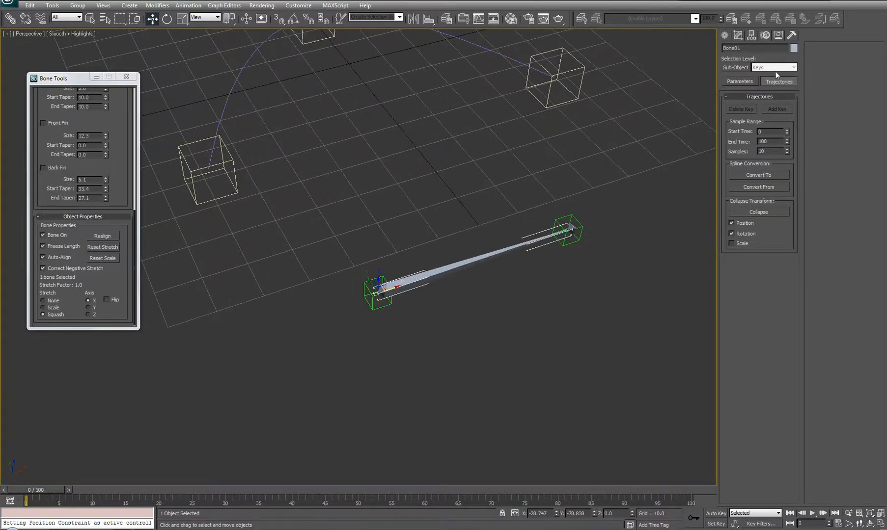
Display the LookAt Constraint settings from the long bone's rotation list
{"action": "left_click", "coordinate": [739, 82]}
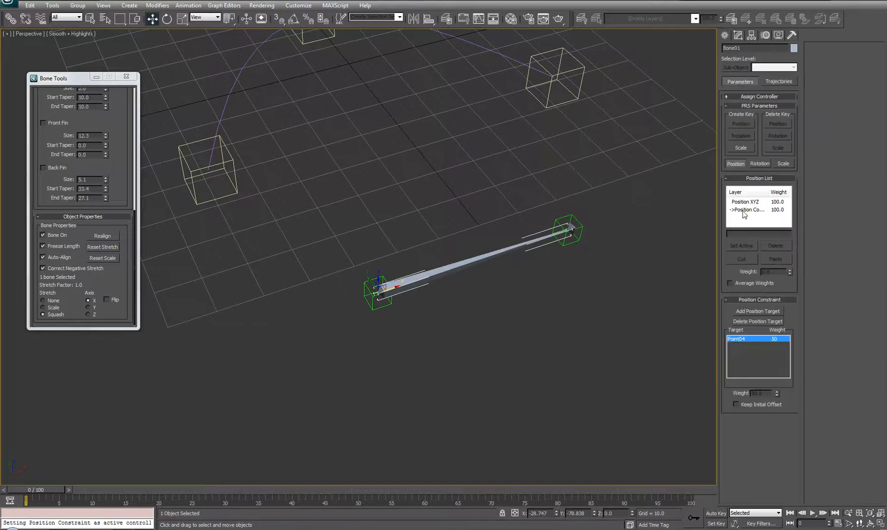
{"action": "left_click", "coordinate": [759, 164]}
{"action": "left_click", "coordinate": [748, 211]}
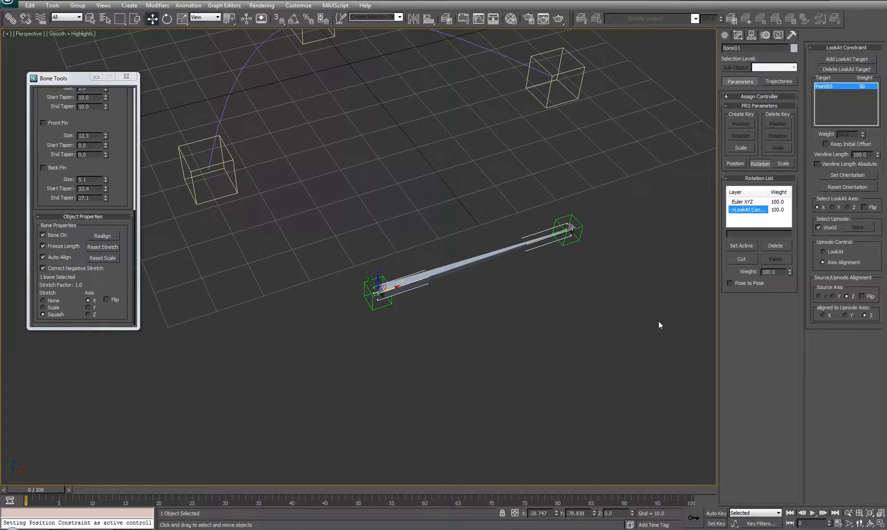
{"action": "middle_click_drag", "start_coordinate": [501, 318], "coordinate": [500, 297], "text": "alt"}
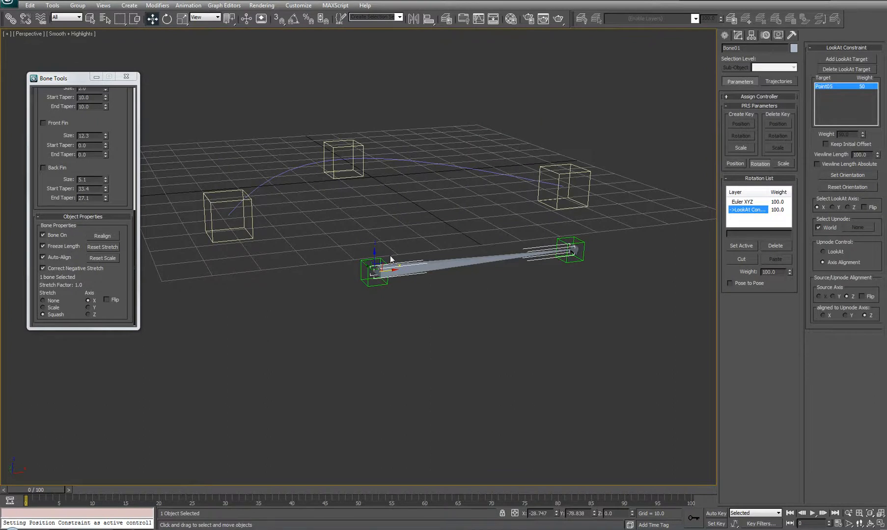
{"action": "middle_click_drag", "start_coordinate": [390, 255], "coordinate": [473, 296], "text": "alt"}
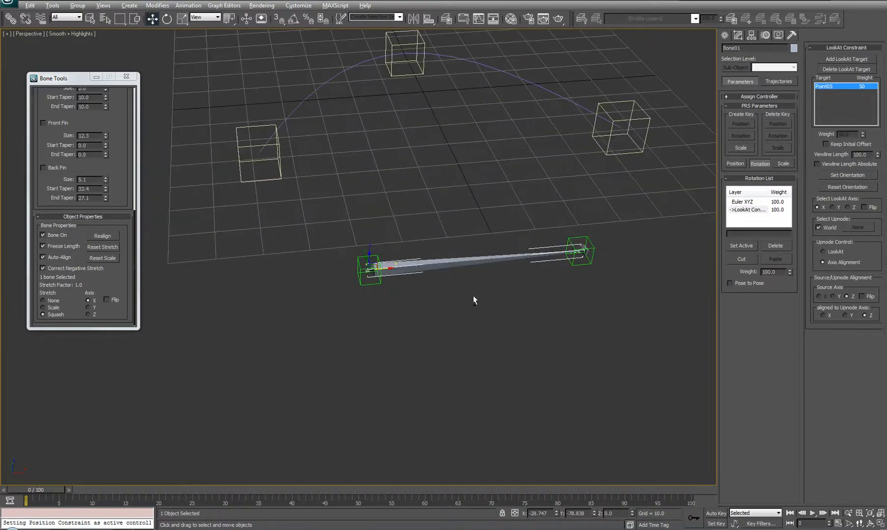
Try rotating the long bone directly around its different axes
{"action": "left_click", "coordinate": [167, 20]}
{"action": "left_click_drag", "start_coordinate": [250, 302], "coordinate": [371, 321]}
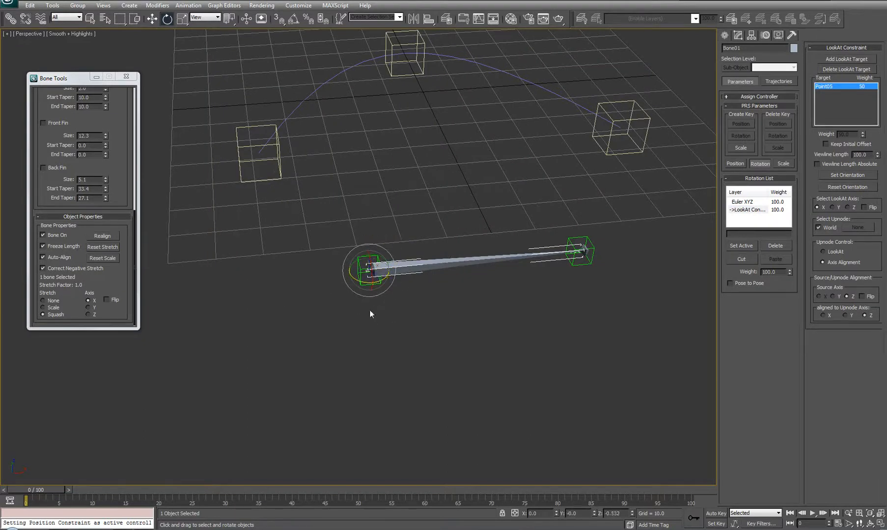
{"action": "left_click_drag", "start_coordinate": [370, 260], "coordinate": [423, 303]}
{"action": "left_click_drag", "start_coordinate": [369, 265], "coordinate": [395, 315]}
{"action": "middle_click_drag", "start_coordinate": [395, 315], "coordinate": [442, 322], "text": "alt"}
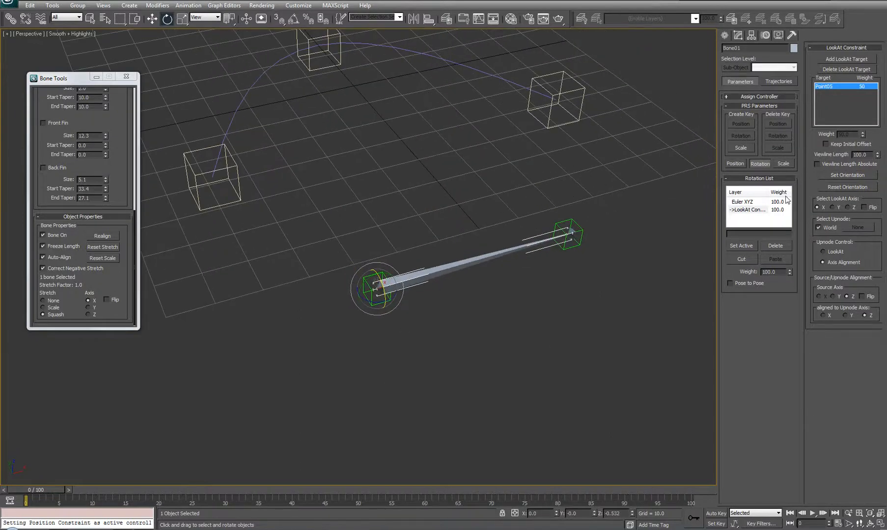
{"action": "middle_click_drag", "start_coordinate": [437, 334], "coordinate": [345, 328], "text": "alt"}
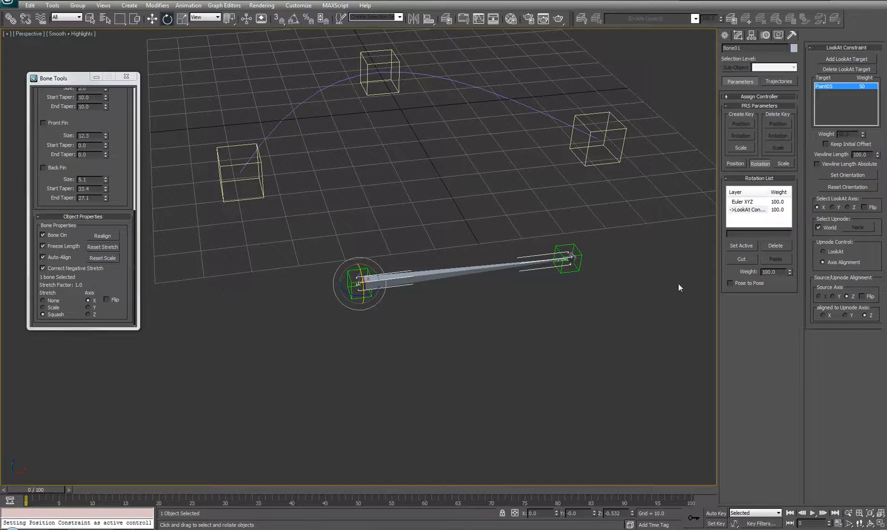
Turn off the World upnode in the long bone's LookAt Constraint and pick the start point helper as the upnode
{"action": "left_click", "coordinate": [826, 228]}
{"action": "left_click", "coordinate": [856, 228]}
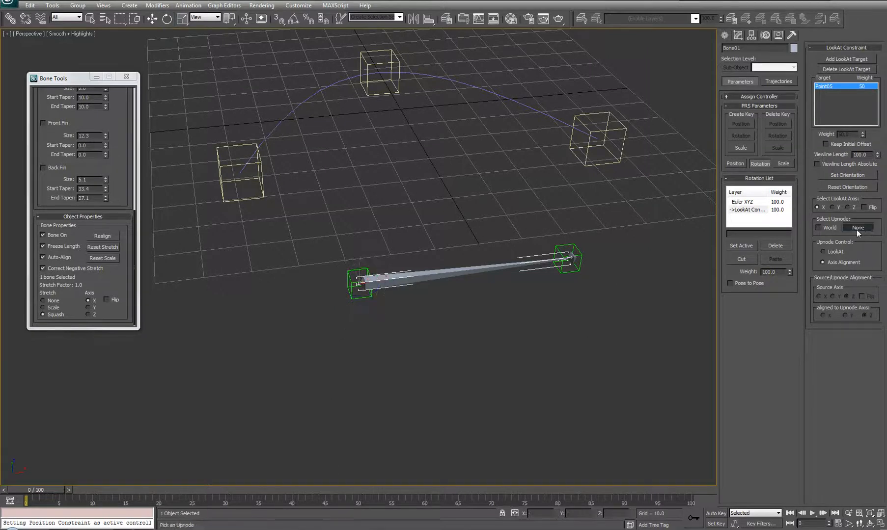
{"action": "left_click", "coordinate": [352, 287]}
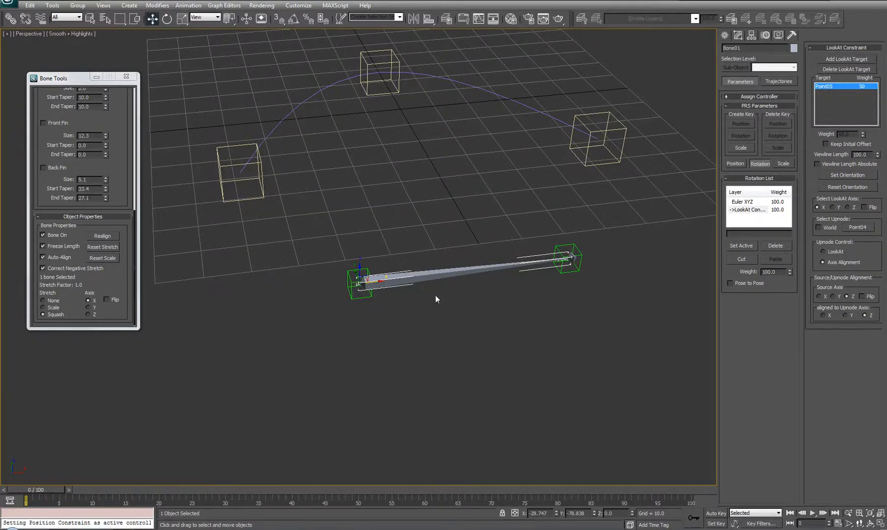
{"action": "middle_click_drag", "start_coordinate": [437, 298], "coordinate": [453, 306]}
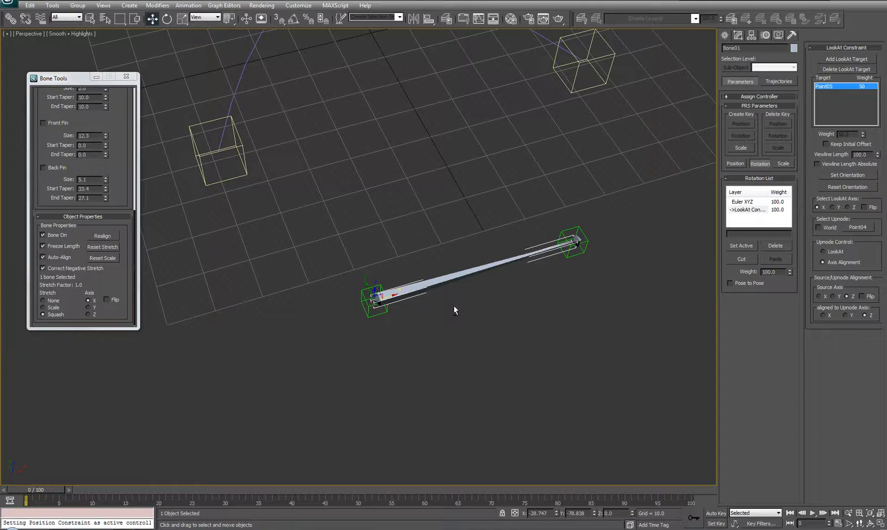
{"action": "middle_click_drag", "start_coordinate": [453, 306], "coordinate": [371, 335]}
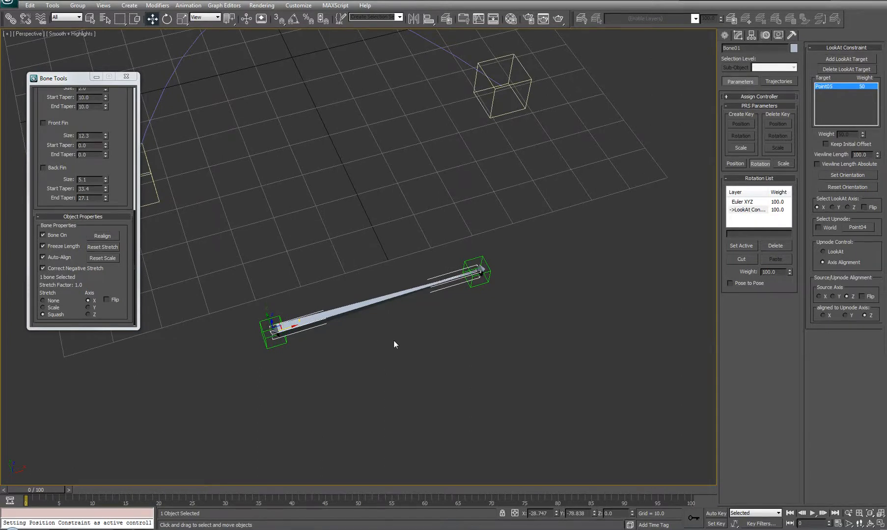
{"action": "middle_click_drag", "start_coordinate": [392, 342], "coordinate": [459, 330]}
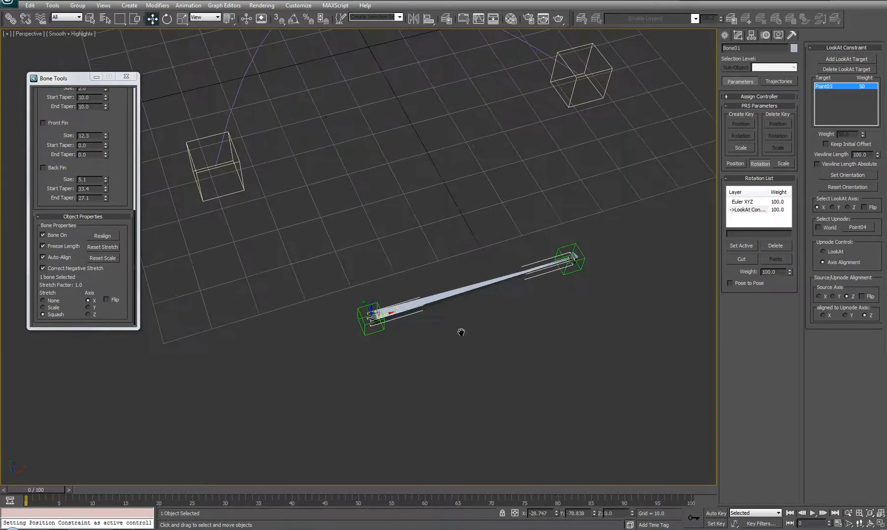
{"action": "left_click", "coordinate": [365, 331]}
{"action": "left_click", "coordinate": [452, 297]}
{"action": "middle_click_drag", "start_coordinate": [432, 324], "coordinate": [452, 327], "text": "alt"}
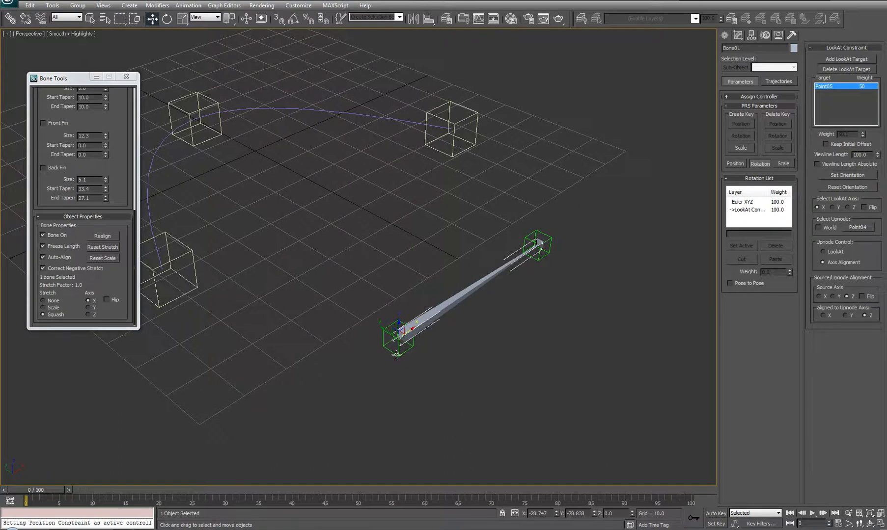
Test the upnode by rotating the start point helper around several axes, and cancel the rotations
{"action": "left_click", "coordinate": [397, 355]}
{"action": "key", "text": "e"}
{"action": "left_click_drag", "start_coordinate": [408, 338], "coordinate": [459, 368]}
{"action": "right_click", "coordinate": [459, 368]}
{"action": "middle_click_drag", "start_coordinate": [447, 392], "coordinate": [454, 347], "text": "alt"}
{"action": "left_click_drag", "start_coordinate": [403, 326], "coordinate": [439, 371]}
{"action": "left_click_drag", "start_coordinate": [403, 305], "coordinate": [437, 326]}
{"action": "right_click", "coordinate": [436, 326]}
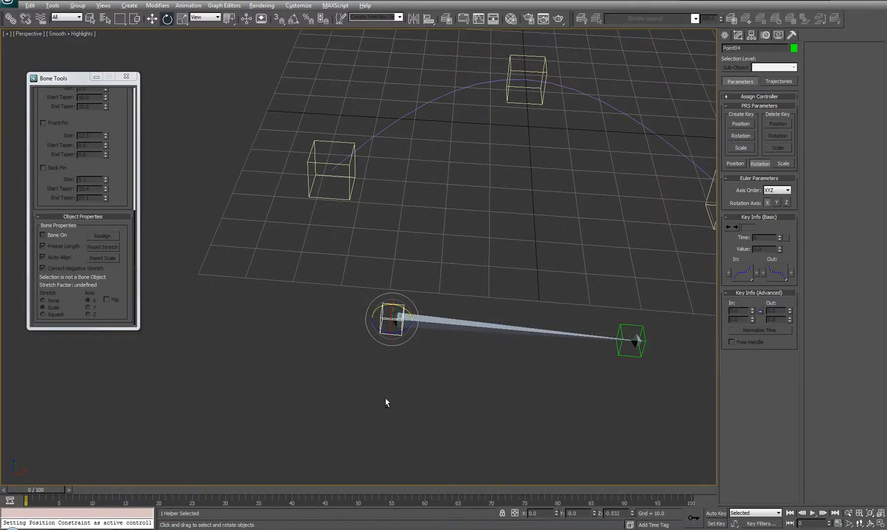
Delete the test bones together with their two point helpers, keeping the curve and its three control helpers
{"action": "middle_click_drag", "start_coordinate": [398, 392], "coordinate": [490, 372], "text": "alt"}
{"action": "middle_click_drag", "start_coordinate": [589, 324], "coordinate": [503, 340]}
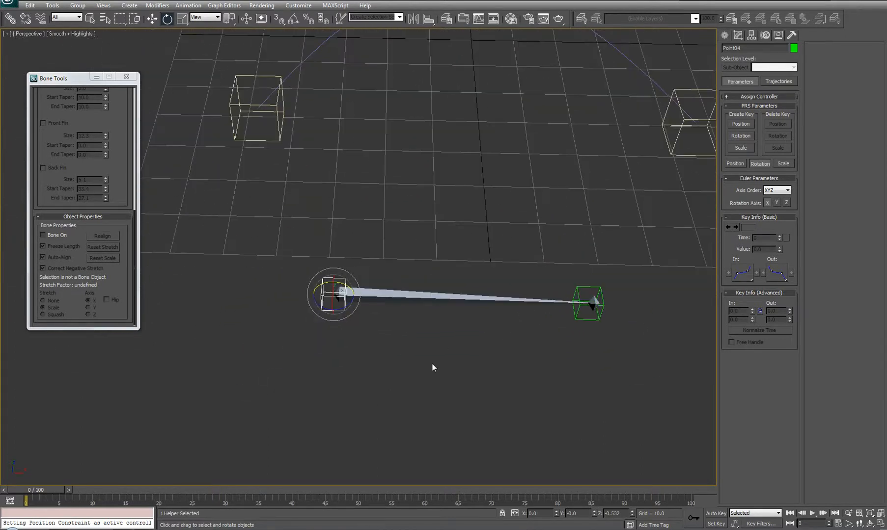
{"action": "middle_click_drag", "start_coordinate": [359, 258], "coordinate": [267, 261], "text": "alt"}
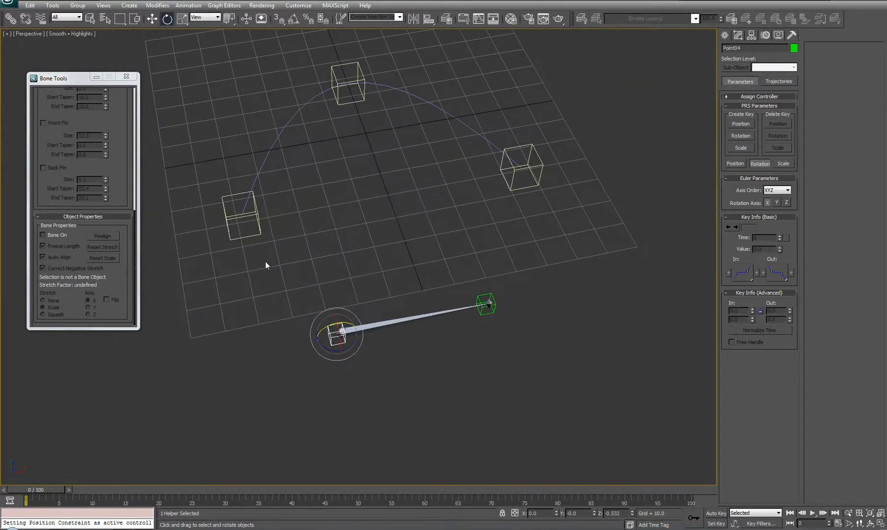
{"action": "middle_click_drag", "start_coordinate": [503, 272], "coordinate": [517, 273]}
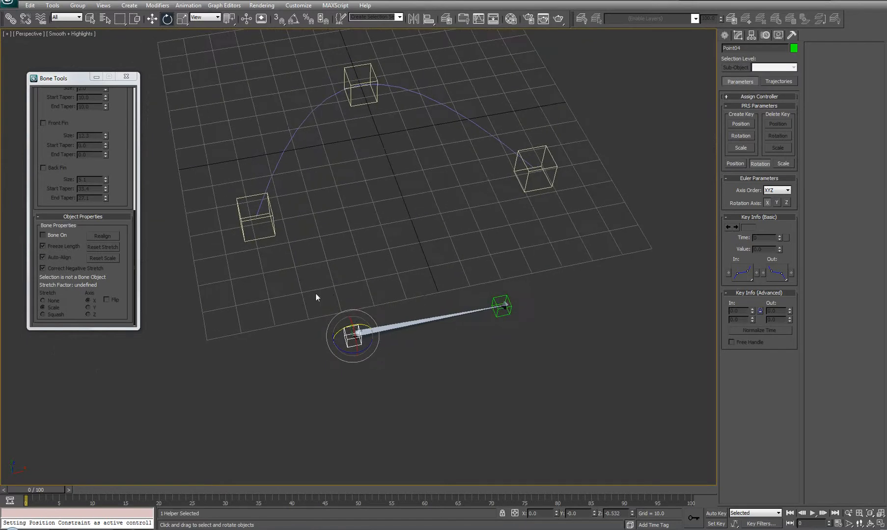
{"action": "left_click_drag", "start_coordinate": [284, 280], "coordinate": [650, 392]}
{"action": "key", "text": "Delete"}
{"action": "middle_click_drag", "start_coordinate": [352, 132], "coordinate": [433, 271]}
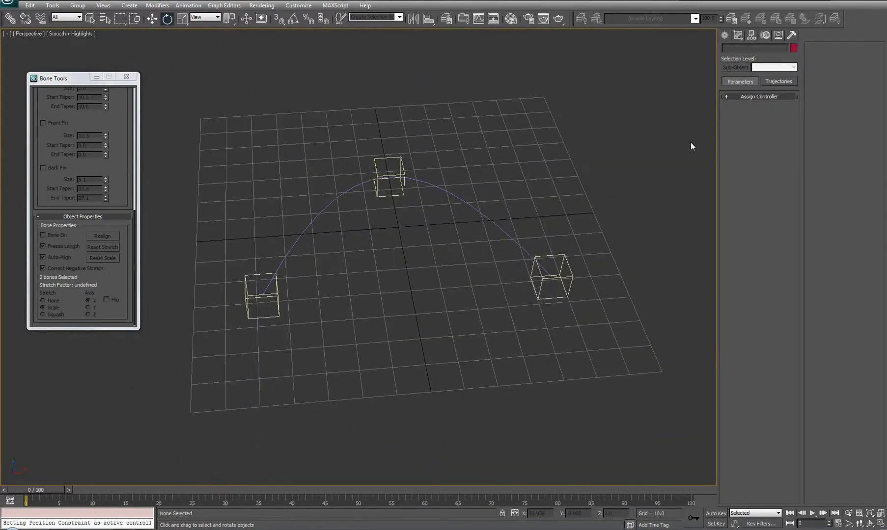
Create a box-shaped Point helper near the front edge of the grid and adjust its size
{"action": "left_click", "coordinate": [725, 35]}
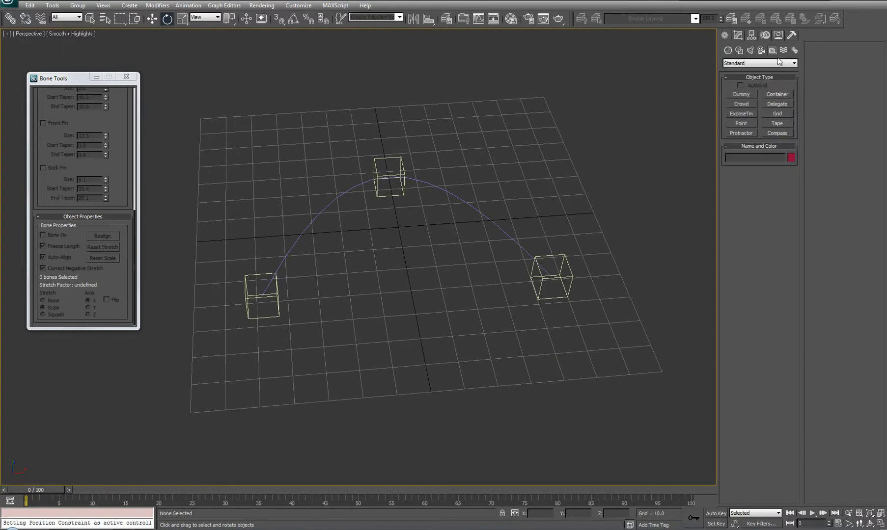
{"action": "left_click", "coordinate": [742, 123]}
{"action": "left_click", "coordinate": [348, 375]}
{"action": "double_click", "coordinate": [767, 226]}
{"action": "type", "text": "5"}
{"action": "key", "text": "Return"}
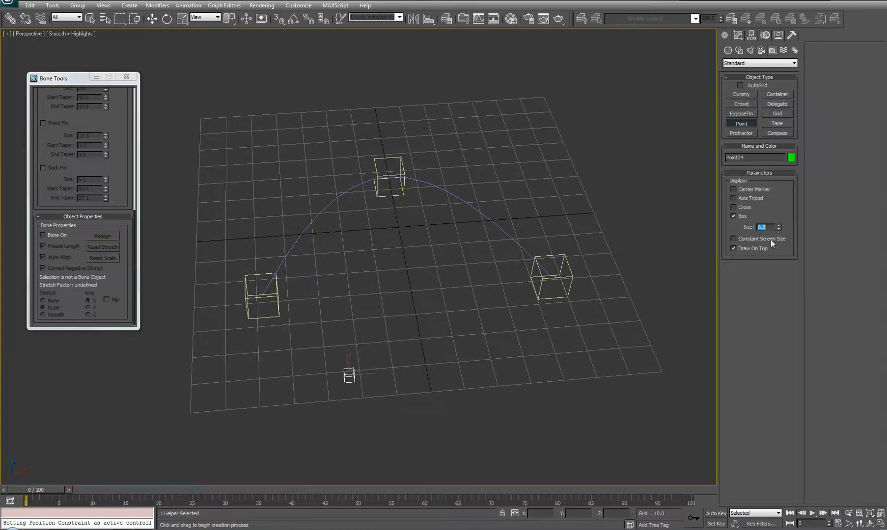
{"action": "middle_click_drag", "start_coordinate": [475, 307], "coordinate": [418, 322]}
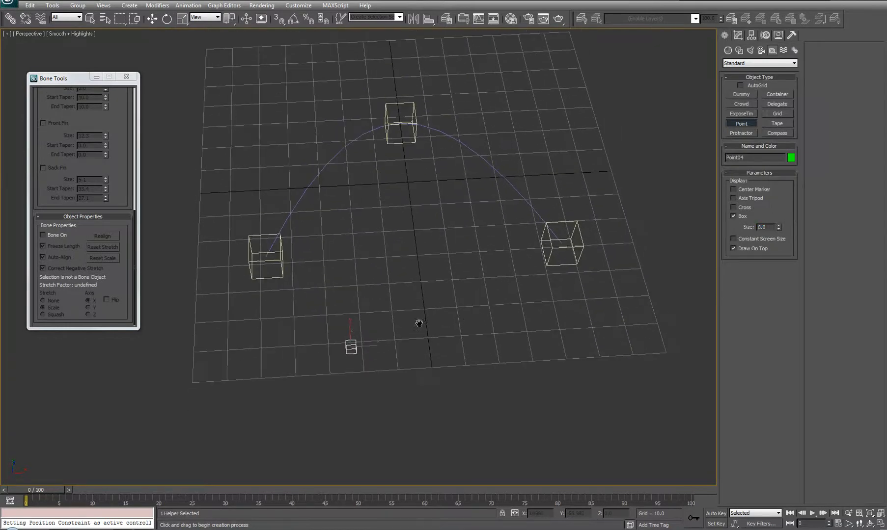
{"action": "left_click", "coordinate": [461, 325]}
{"action": "right_click", "coordinate": [484, 374]}
{"action": "key", "text": "ctrl+z"}
Clone the small point helper along X as 6 copies spaced about 4 units apart
{"action": "middle_click_drag", "start_coordinate": [412, 325], "coordinate": [469, 275]}
{"action": "key", "text": "w"}
{"action": "middle_click_drag", "start_coordinate": [469, 275], "coordinate": [443, 288], "text": "alt"}
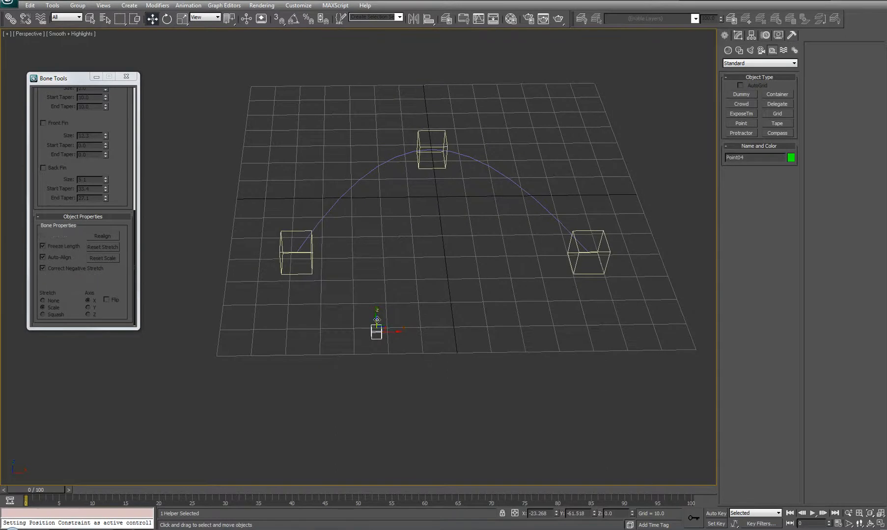
{"action": "middle_click_drag", "start_coordinate": [451, 276], "coordinate": [423, 345], "text": "alt"}
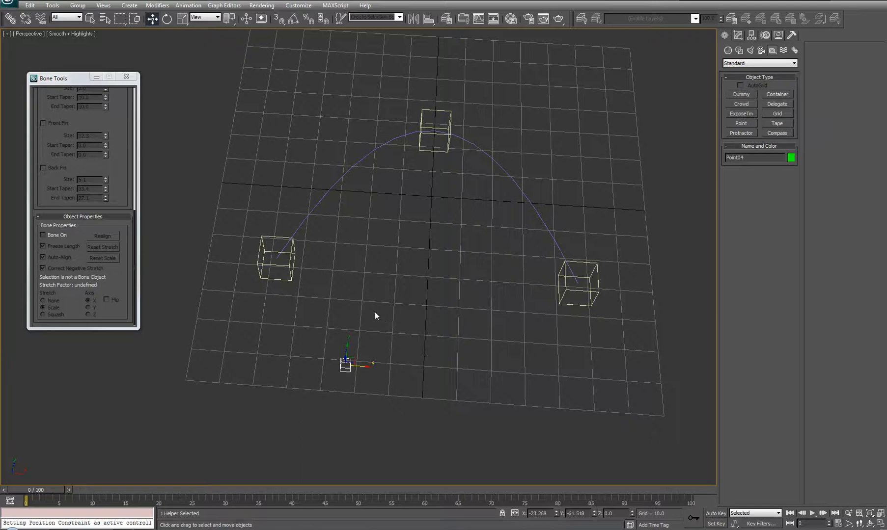
{"action": "mouse_move", "coordinate": [390, 299]}
{"action": "middle_mouse_down"}
{"action": "mouse_move", "coordinate": [414, 284]}
{"action": "mouse_move", "coordinate": [380, 312]}
{"action": "mouse_move", "coordinate": [400, 307]}
{"action": "middle_mouse_up"}
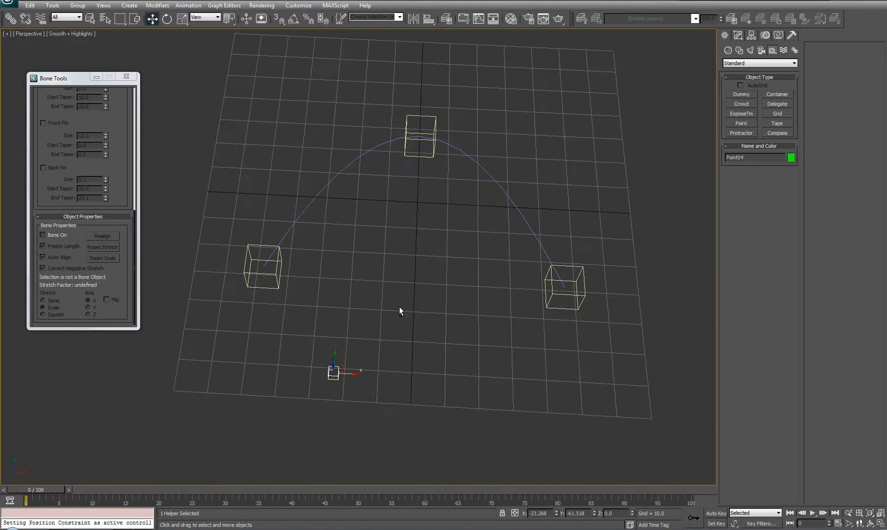
{"action": "middle_click_drag", "start_coordinate": [420, 386], "coordinate": [445, 317]}
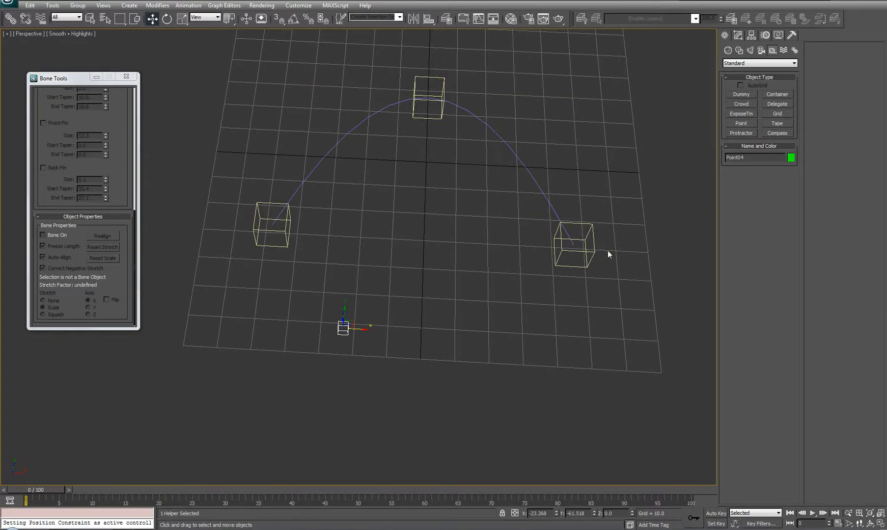
{"action": "middle_click_drag", "start_coordinate": [535, 285], "coordinate": [389, 309], "text": "alt"}
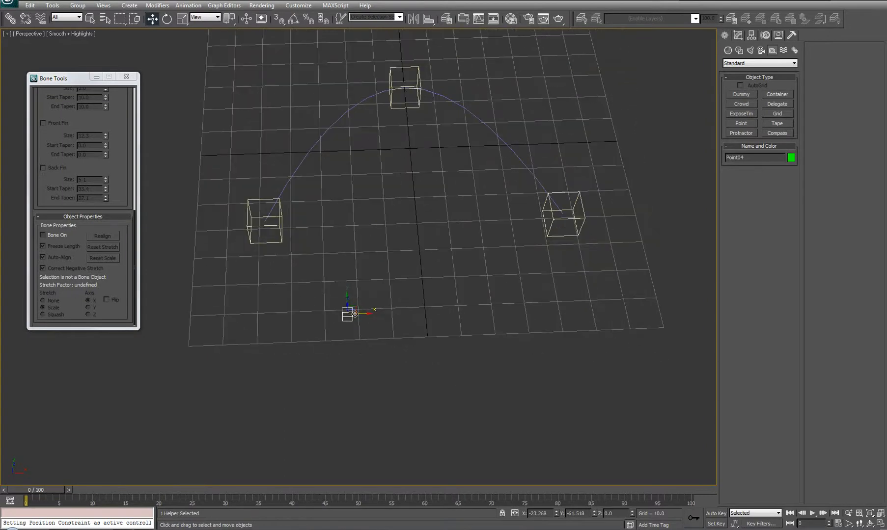
{"action": "left_click_drag", "start_coordinate": [363, 313], "coordinate": [377, 313], "text": "shift"}
{"action": "double_click", "coordinate": [467, 268]}
{"action": "left_click", "coordinate": [443, 301]}
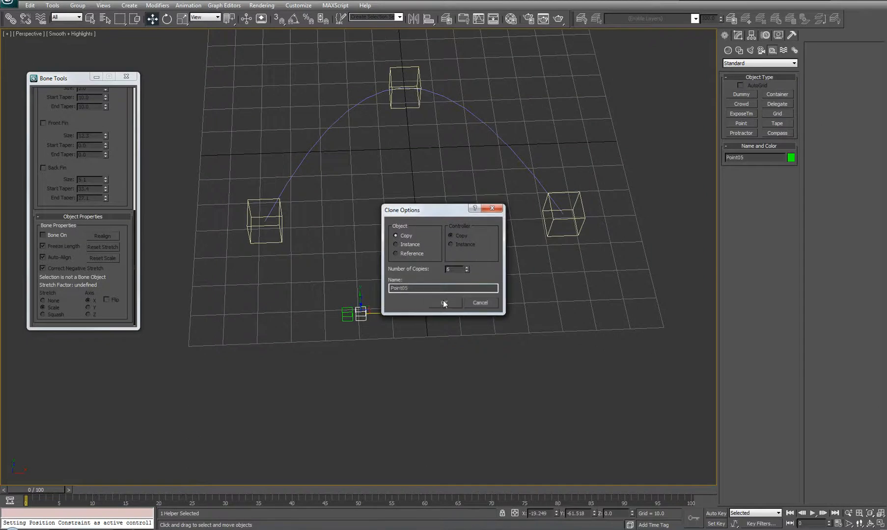
Select the original point helper at the start of the row and attach it to the curve with a Path Constraint
{"action": "middle_click_drag", "start_coordinate": [463, 368], "coordinate": [461, 359], "text": "alt"}
{"action": "left_click", "coordinate": [359, 320]}
{"action": "left_click", "coordinate": [353, 319]}
{"action": "middle_click_drag", "start_coordinate": [366, 191], "coordinate": [410, 249]}
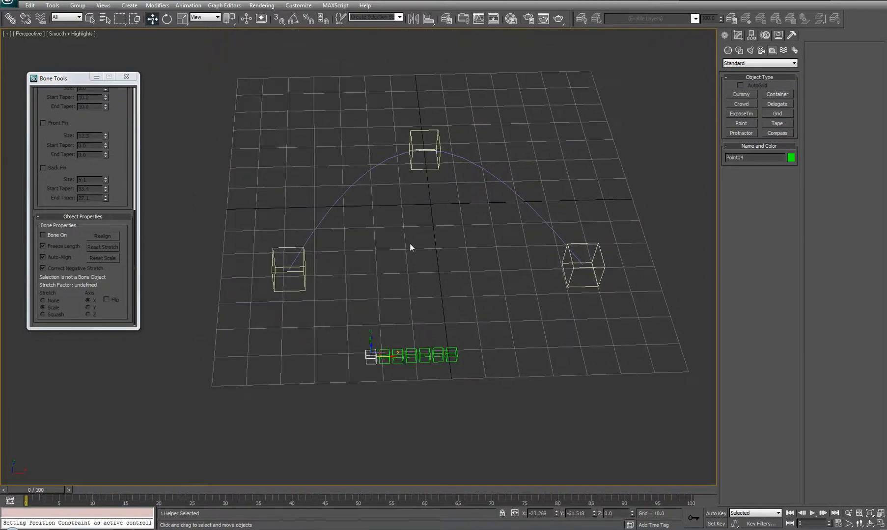
{"action": "left_click", "coordinate": [188, 7]}
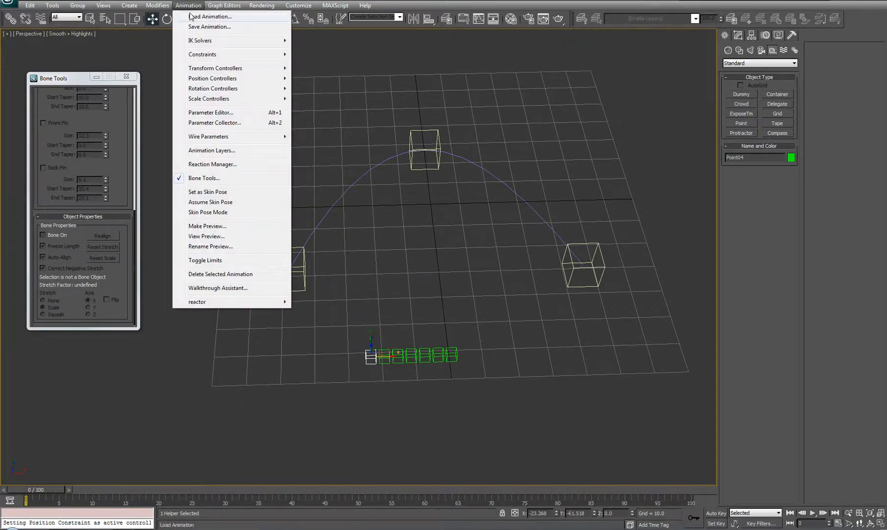
{"action": "mouse_move", "coordinate": [201, 57]}
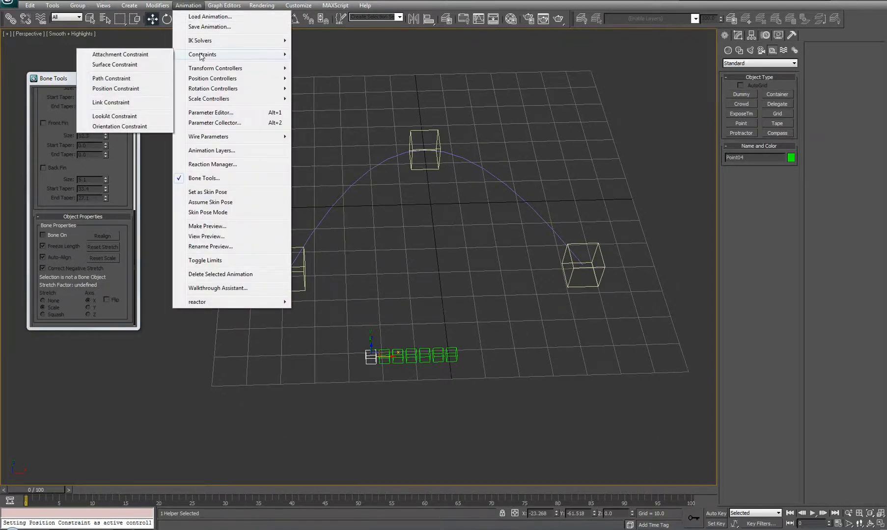
{"action": "left_click", "coordinate": [115, 79]}
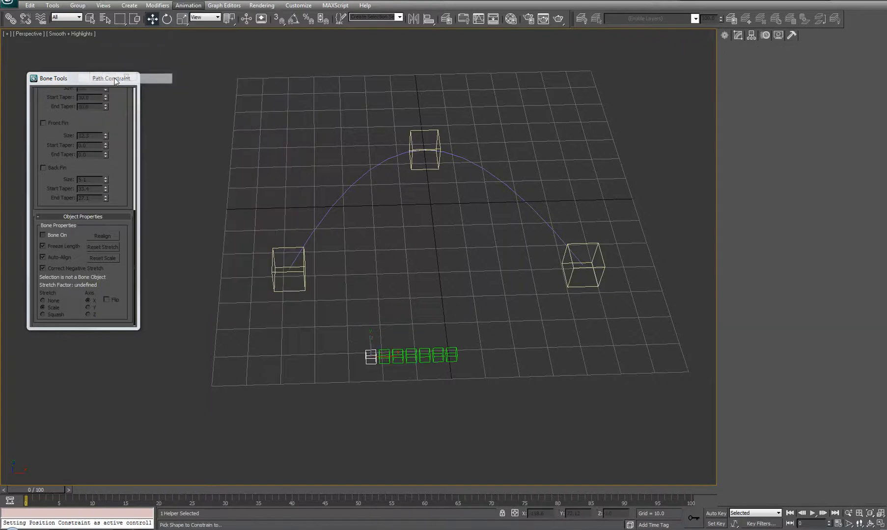
{"action": "left_click", "coordinate": [337, 199]}
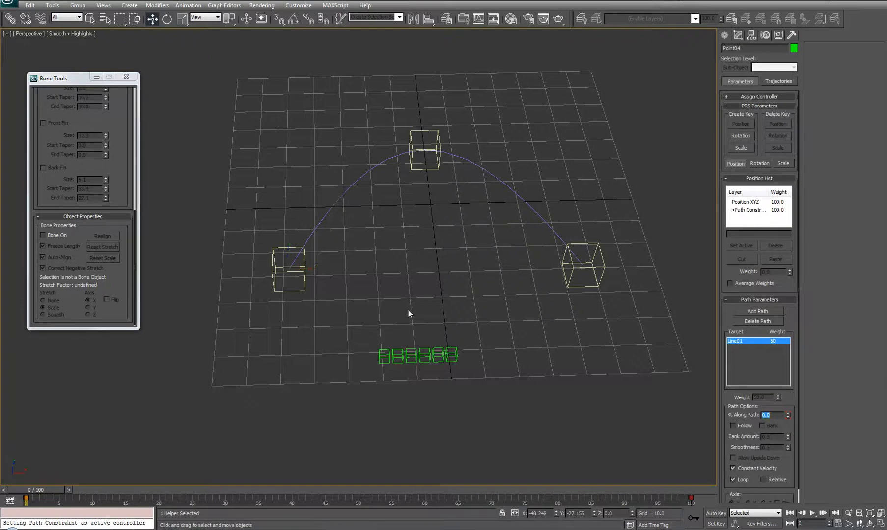
Delete the constrained helper's path animation keys at frames 0 and 100
{"action": "left_click_drag", "start_coordinate": [34, 490], "coordinate": [4, 490]}
{"action": "key", "text": "w"}
{"action": "left_click_drag", "start_coordinate": [675, 500], "coordinate": [707, 499]}
{"action": "key", "text": "Delete"}
{"action": "key", "text": "Delete"}
{"action": "left_click_drag", "start_coordinate": [21, 502], "coordinate": [27, 482]}
{"action": "key", "text": "w"}
Select the six remaining small point helpers together and attach them to the curve with a Path Constraint
{"action": "middle_click_drag", "start_coordinate": [486, 349], "coordinate": [337, 334], "text": "alt"}
{"action": "left_click_drag", "start_coordinate": [337, 334], "coordinate": [486, 417]}
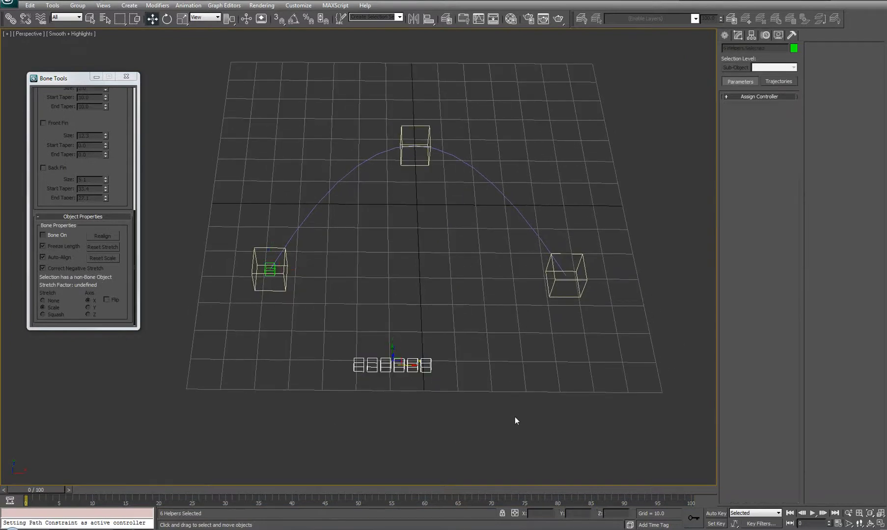
{"action": "middle_click_drag", "start_coordinate": [515, 417], "coordinate": [464, 425], "text": "alt"}
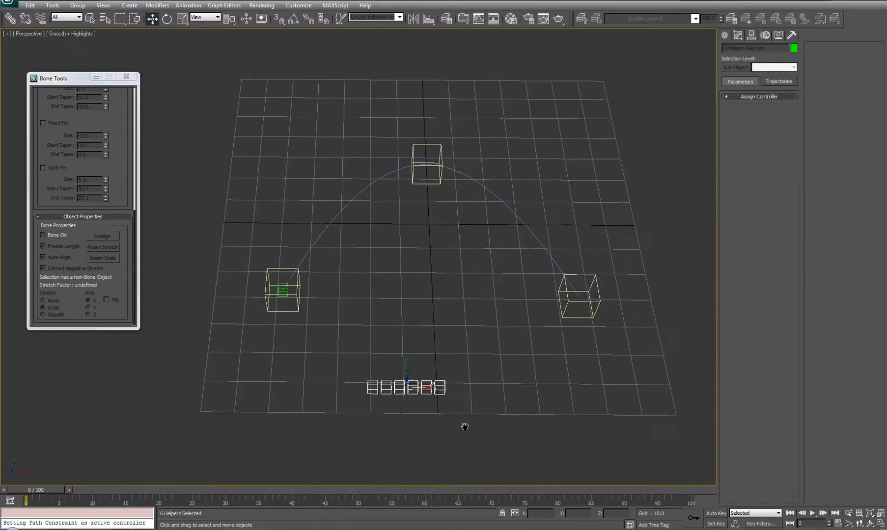
{"action": "left_click", "coordinate": [188, 5]}
{"action": "mouse_move", "coordinate": [196, 58]}
{"action": "left_click", "coordinate": [101, 79]}
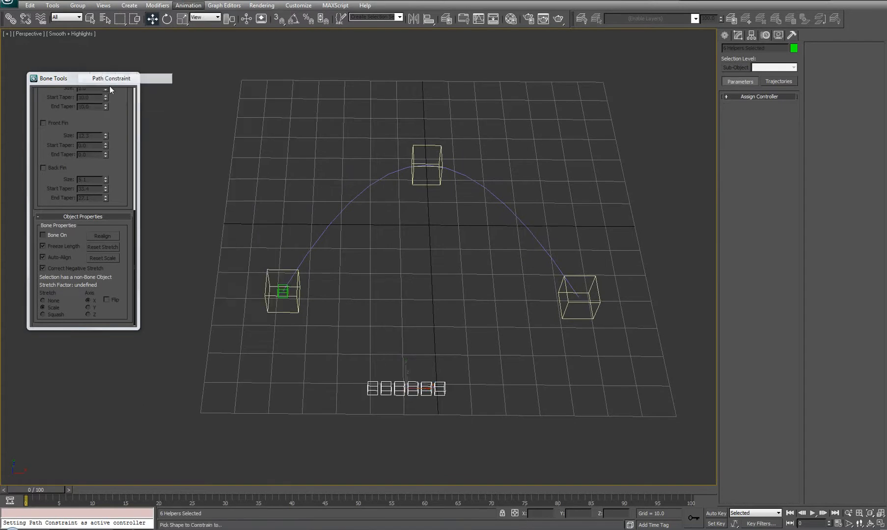
{"action": "left_click", "coordinate": [367, 189]}
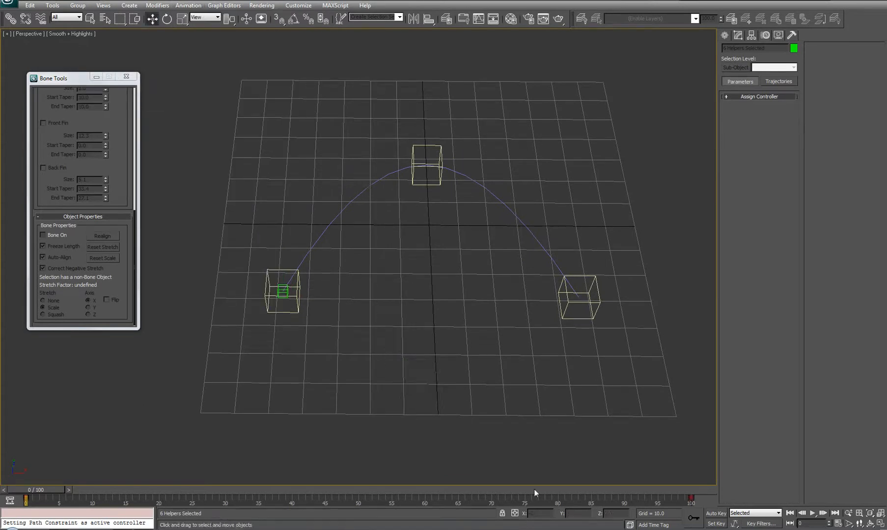
Delete the path animation keys of the six helpers from the timeline
{"action": "left_click_drag", "start_coordinate": [669, 496], "coordinate": [712, 498]}
{"action": "key", "text": "Delete"}
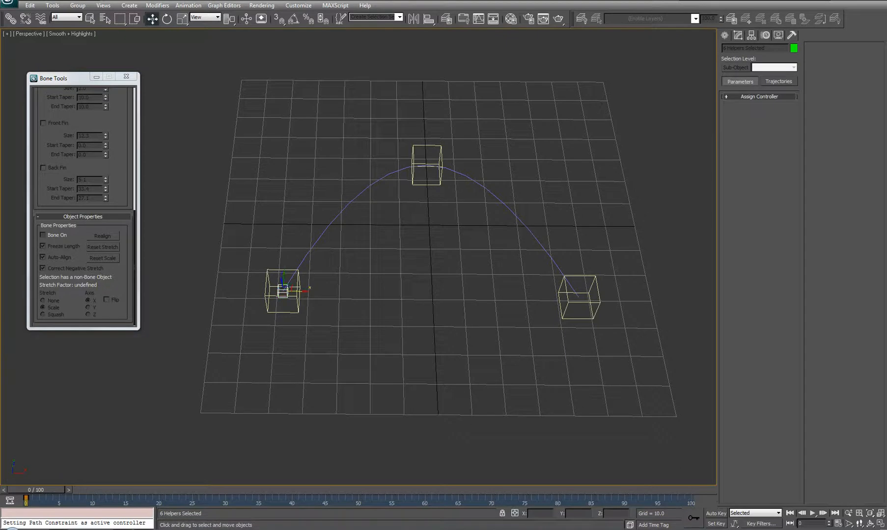
{"action": "mouse_move", "coordinate": [42, 489]}
{"action": "left_mouse_down"}
{"action": "mouse_move", "coordinate": [298, 491]}
{"action": "mouse_move", "coordinate": [158, 479]}
{"action": "mouse_move", "coordinate": [35, 490]}
{"action": "left_mouse_up"}
{"action": "key", "text": "w"}
{"action": "middle_click_drag", "start_coordinate": [430, 289], "coordinate": [416, 301], "text": "alt"}
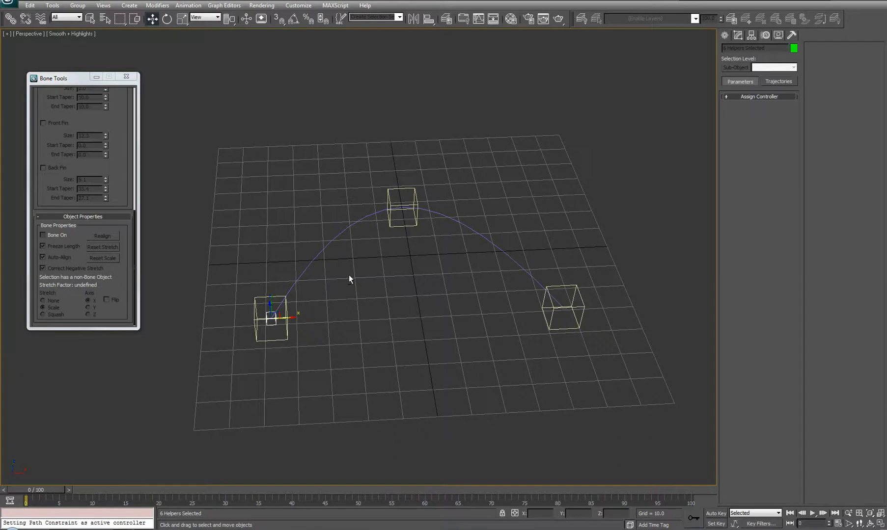
Select the pt-4 helper at the curve's start and set its % Along Path to 100
{"action": "key", "text": "h"}
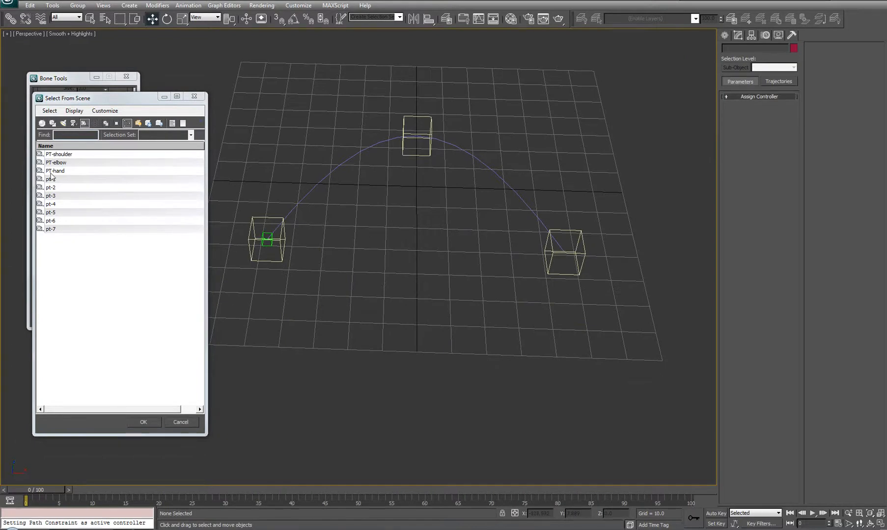
{"action": "double_click", "coordinate": [58, 155]}
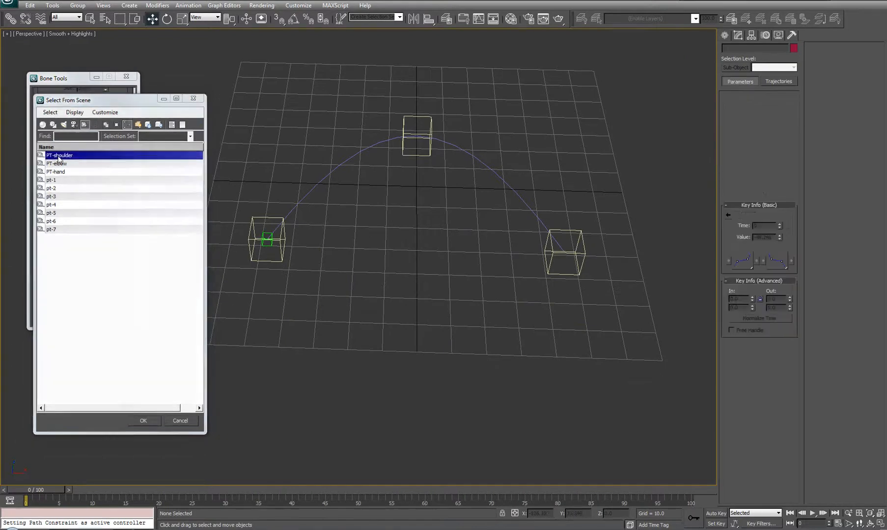
{"action": "left_click", "coordinate": [262, 243]}
{"action": "middle_click_drag", "start_coordinate": [401, 254], "coordinate": [424, 286], "text": "alt"}
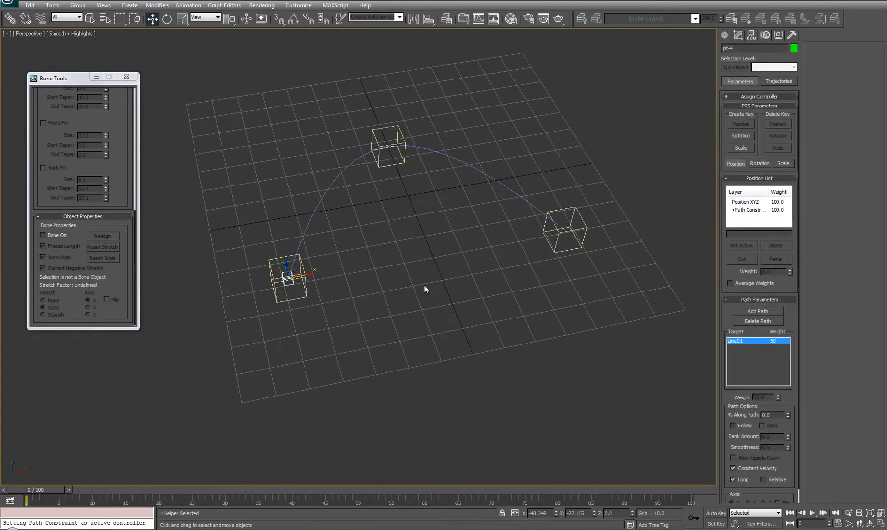
{"action": "middle_click_drag", "start_coordinate": [493, 290], "coordinate": [412, 240]}
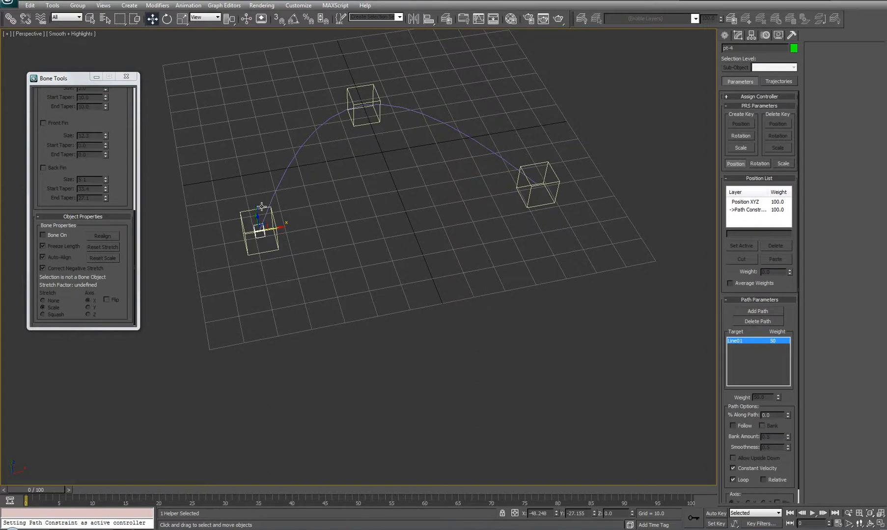
{"action": "middle_click_drag", "start_coordinate": [585, 255], "coordinate": [565, 240]}
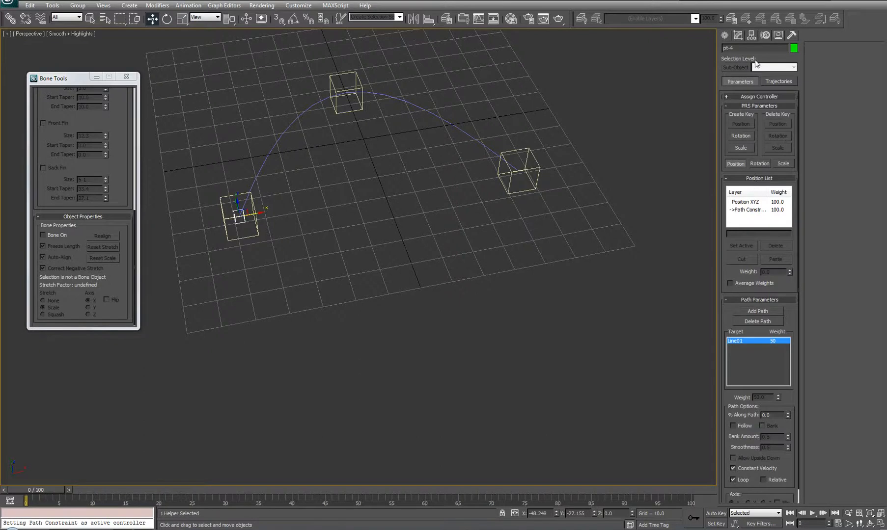
{"action": "left_click", "coordinate": [751, 97]}
{"action": "middle_click_drag", "start_coordinate": [370, 251], "coordinate": [375, 275]}
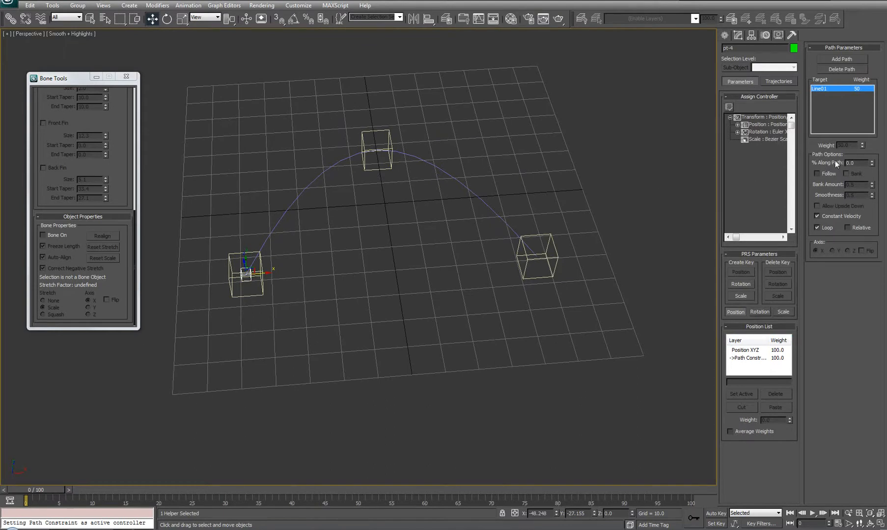
{"action": "left_click_drag", "start_coordinate": [873, 164], "coordinate": [880, 118]}
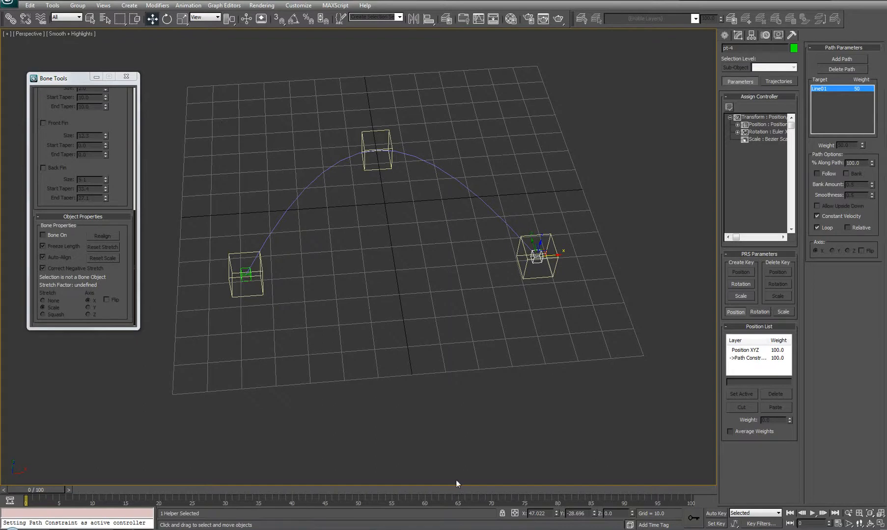
Move the time slider to frame 4 and try a % Along Path of 101 for pt-4
{"action": "left_click_drag", "start_coordinate": [42, 489], "coordinate": [70, 493]}
{"action": "double_click", "coordinate": [853, 163]}
{"action": "type", "text": "101"}
{"action": "key", "text": "Return"}
{"action": "middle_click_drag", "start_coordinate": [404, 331], "coordinate": [393, 345]}
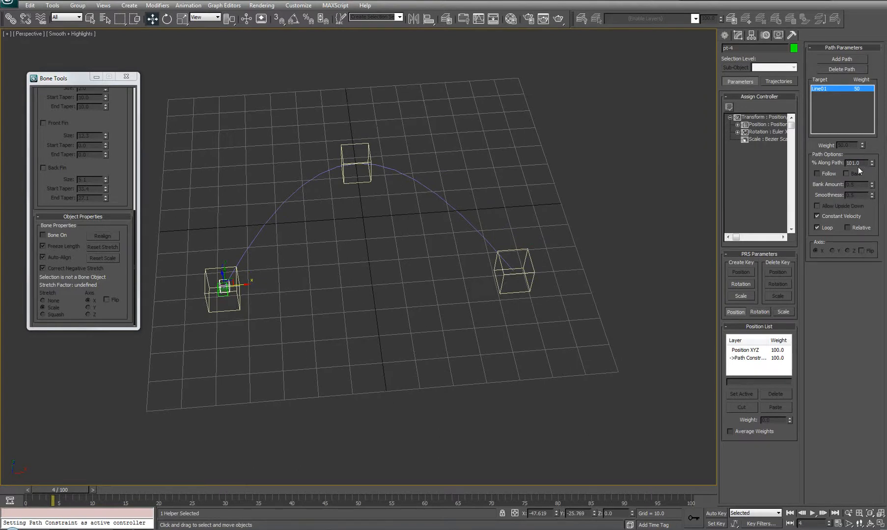
{"action": "middle_click_drag", "start_coordinate": [404, 309], "coordinate": [440, 320]}
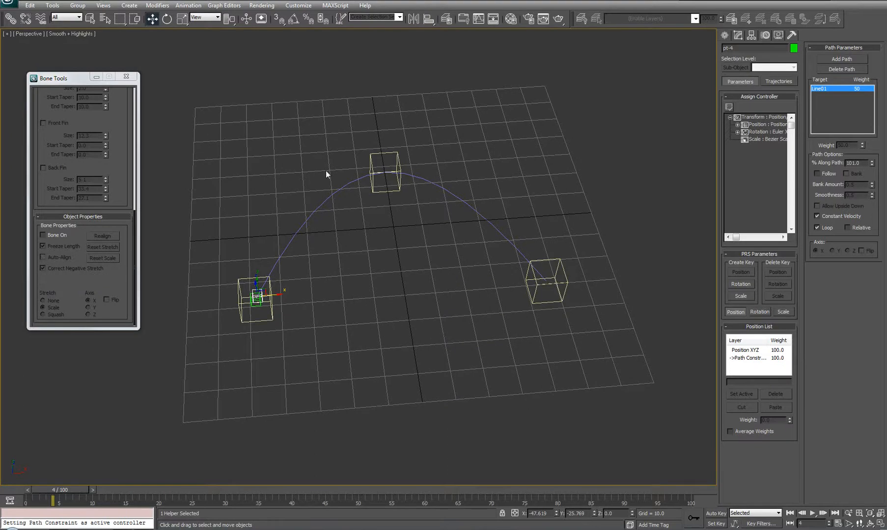
{"action": "middle_click_drag", "start_coordinate": [655, 193], "coordinate": [631, 208]}
Slide pt-4 to 53% along the path and pt-5 to 33%
{"action": "right_click", "coordinate": [872, 163]}
{"action": "left_click_drag", "start_coordinate": [871, 163], "coordinate": [870, 136]}
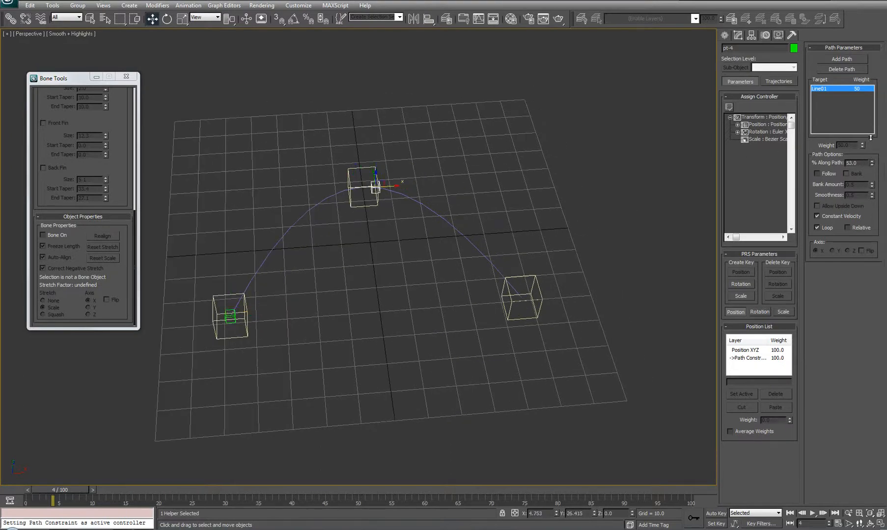
{"action": "left_click", "coordinate": [229, 319]}
{"action": "left_click_drag", "start_coordinate": [872, 163], "coordinate": [872, 145]}
{"action": "middle_click_drag", "start_coordinate": [412, 271], "coordinate": [419, 293], "text": "alt"}
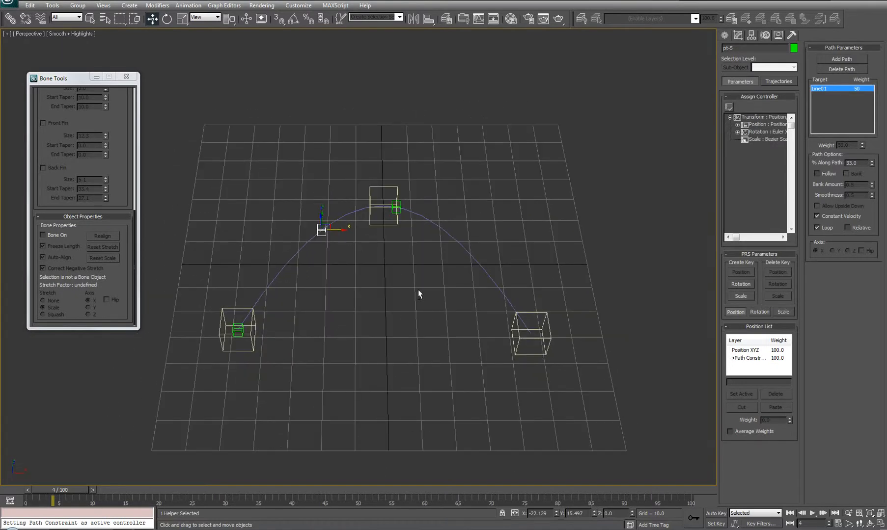
{"action": "middle_click_drag", "start_coordinate": [412, 290], "coordinate": [453, 321]}
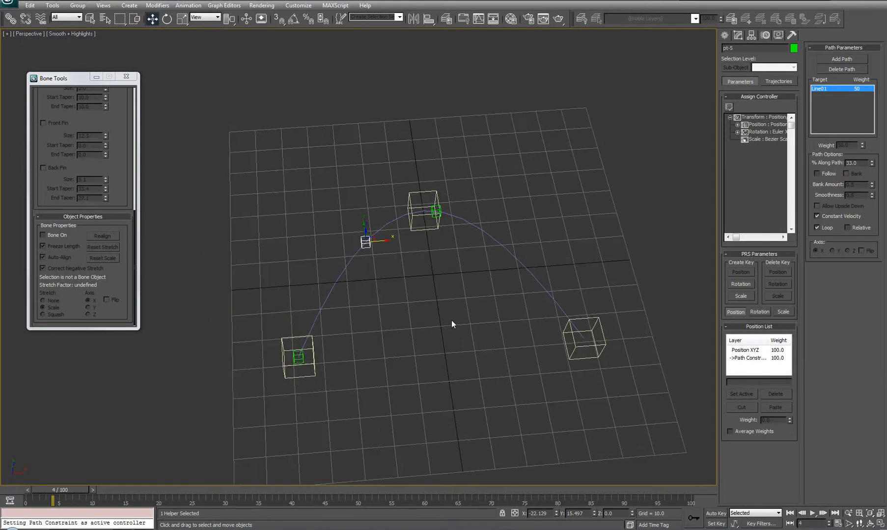
Check the spacing and % Along Path values of the helpers from the curve's start up to pt-3
{"action": "middle_click_drag", "start_coordinate": [466, 281], "coordinate": [425, 343], "text": "alt"}
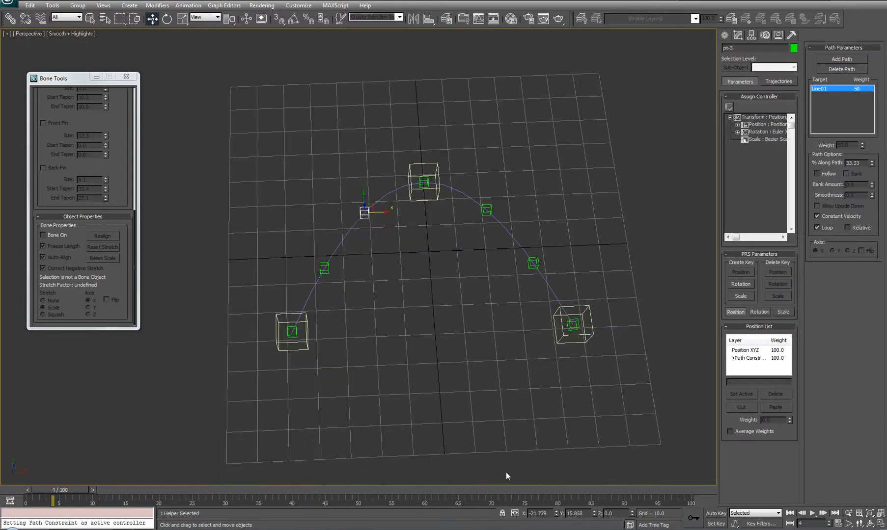
{"action": "middle_click_drag", "start_coordinate": [548, 412], "coordinate": [473, 347], "text": "alt"}
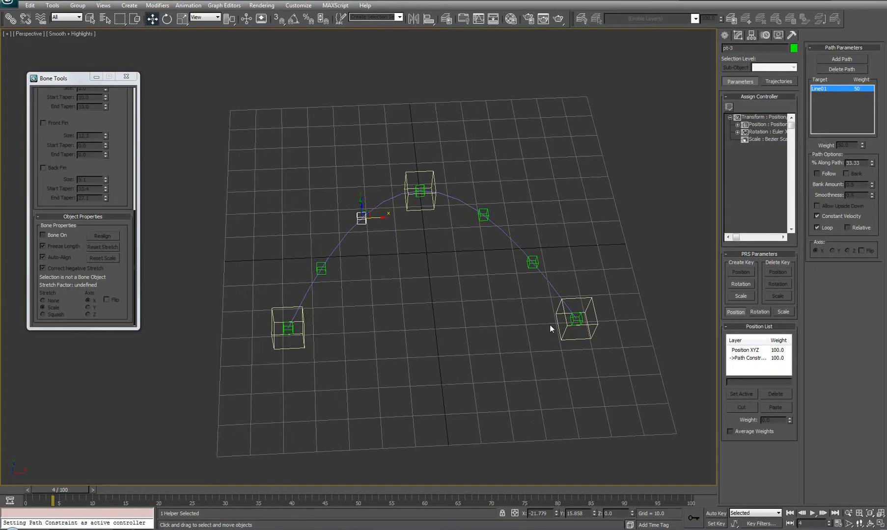
{"action": "middle_click_drag", "start_coordinate": [453, 265], "coordinate": [435, 289], "text": "alt"}
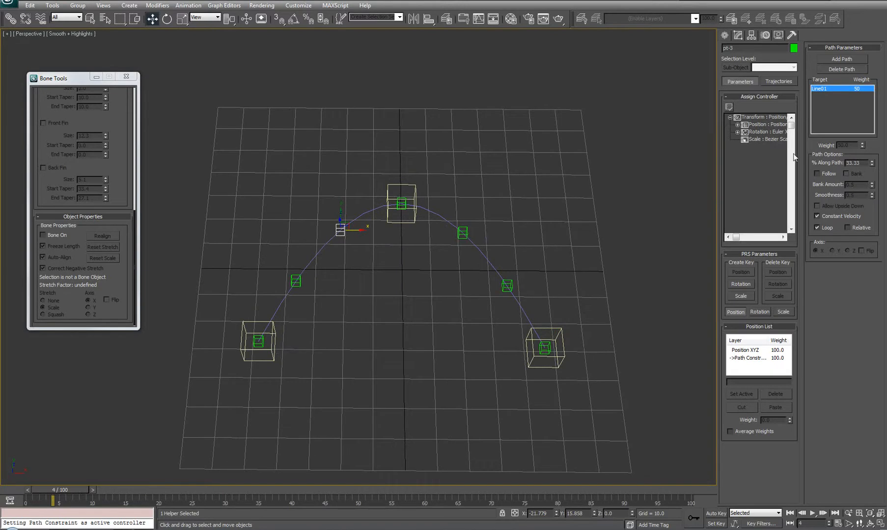
{"action": "left_click", "coordinate": [256, 338]}
{"action": "left_click", "coordinate": [296, 282]}
{"action": "left_click", "coordinate": [340, 232]}
{"action": "middle_click_drag", "start_coordinate": [408, 289], "coordinate": [360, 192], "text": "alt"}
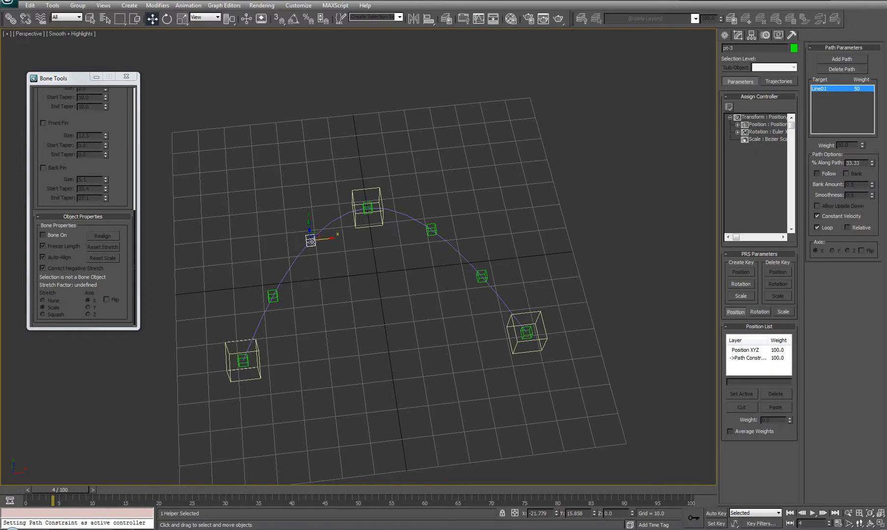
Select the PT-elbow control helper and examine the point helpers distributed along the curve
{"action": "left_click", "coordinate": [366, 205]}
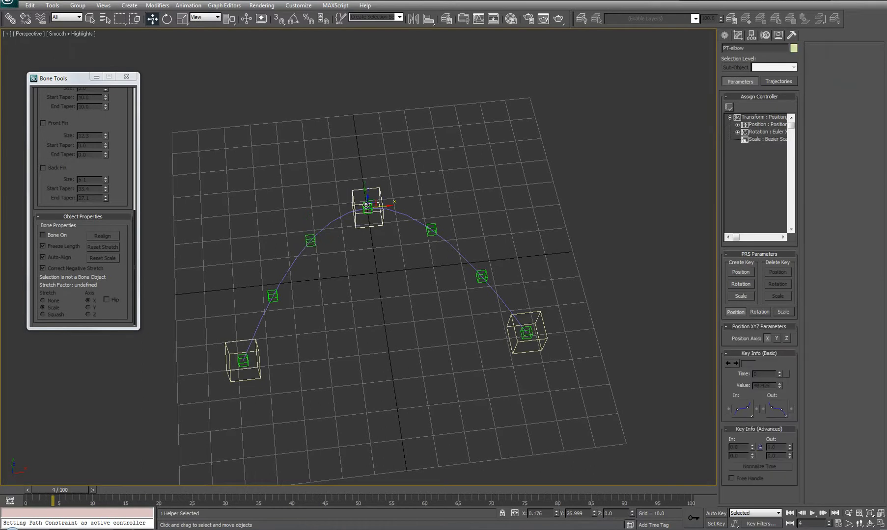
{"action": "mouse_move", "coordinate": [400, 273]}
{"action": "middle_mouse_down", "text": "alt"}
{"action": "mouse_move", "coordinate": [392, 287]}
{"action": "mouse_move", "coordinate": [383, 279]}
{"action": "middle_mouse_up", "text": "alt"}
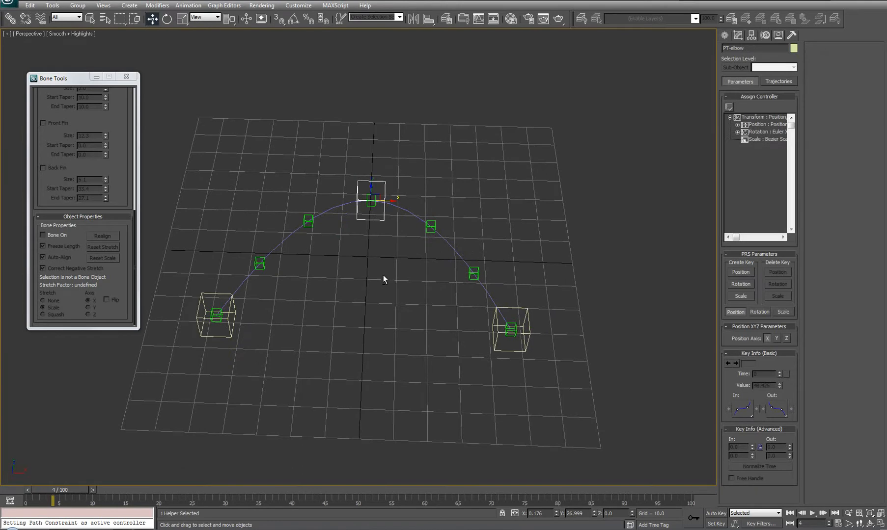
{"action": "middle_click_drag", "start_coordinate": [373, 273], "coordinate": [386, 295], "text": "alt"}
{"action": "middle_click_drag", "start_coordinate": [468, 309], "coordinate": [434, 285], "text": "alt"}
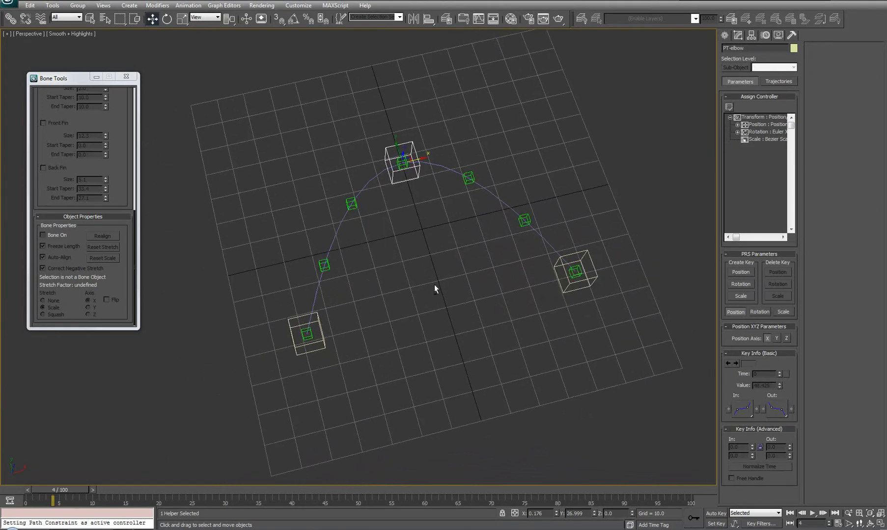